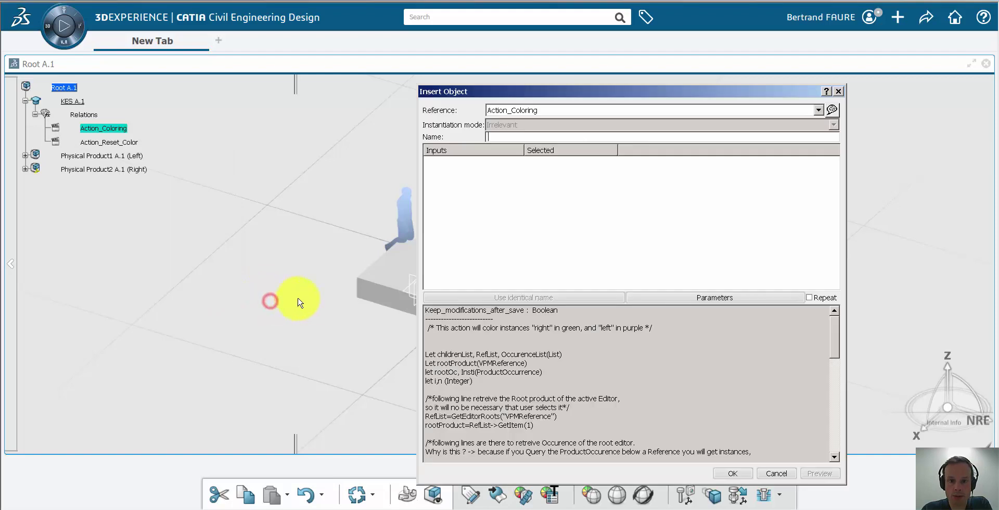
Run Action_Coloring to color the left and right blocks, and reset them by running Action_Reset_Color.
left_click(732, 472)
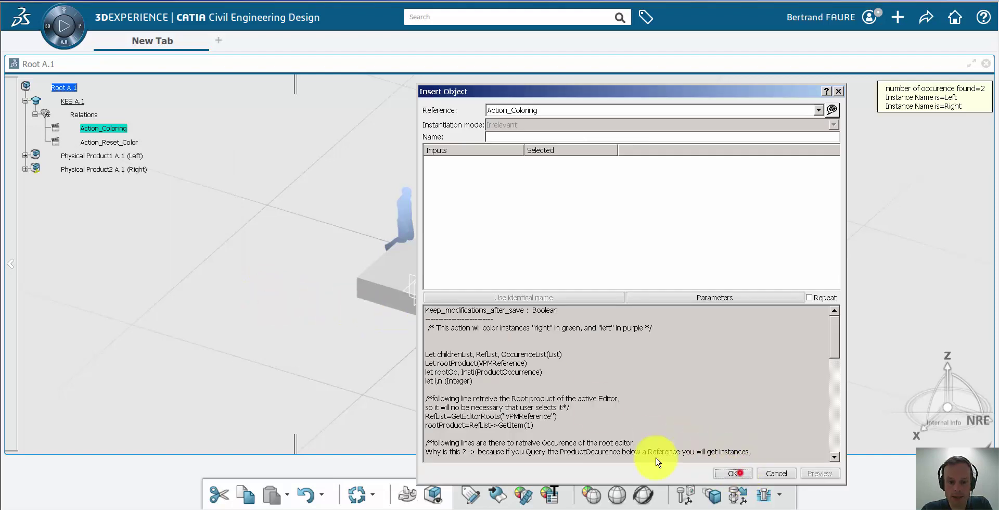
left_click(121, 142)
right_click(122, 142)
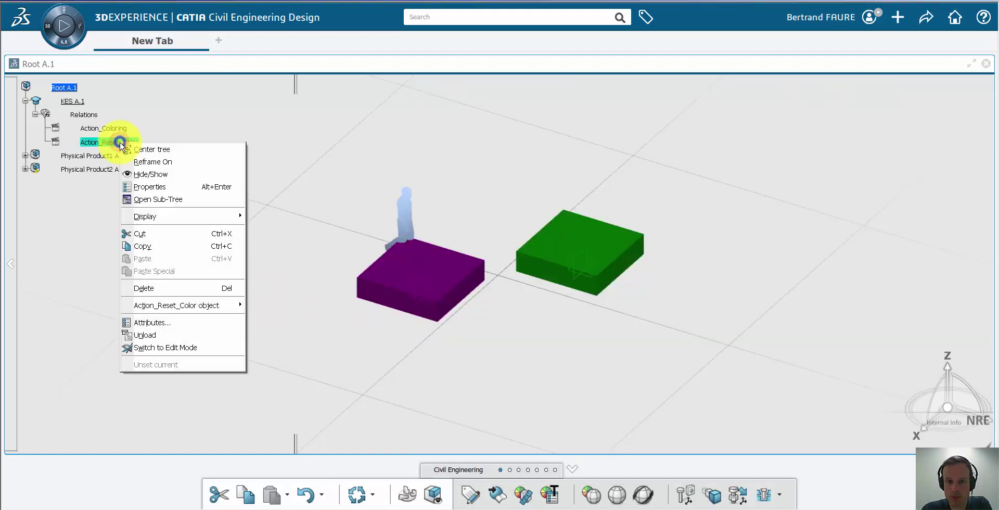
mouse_move(190, 305)
left_click(301, 319)
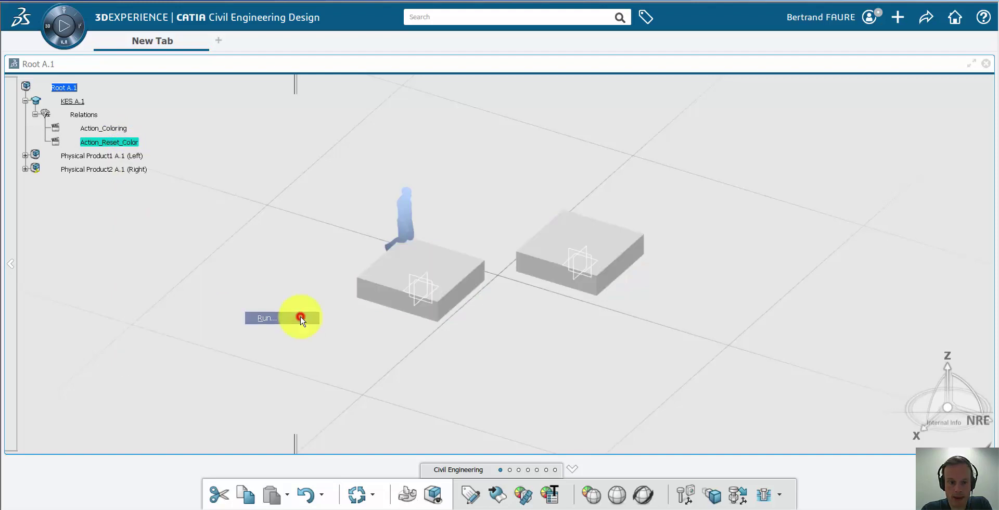
Review the properties of Action_Reset_Color for the option that skips the dialog box when running an action without arguments.
right_click(126, 142)
left_click(151, 186)
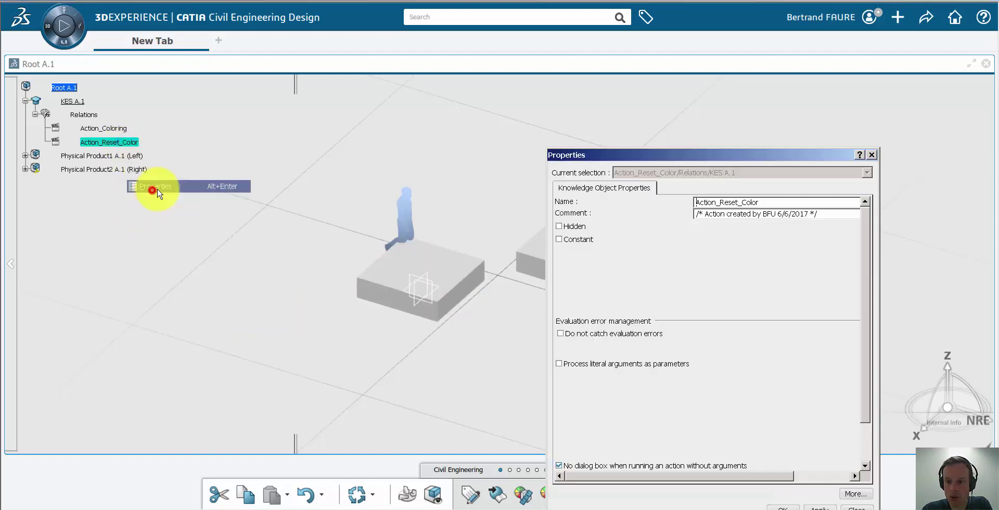
scroll(613, 291, "down", 5)
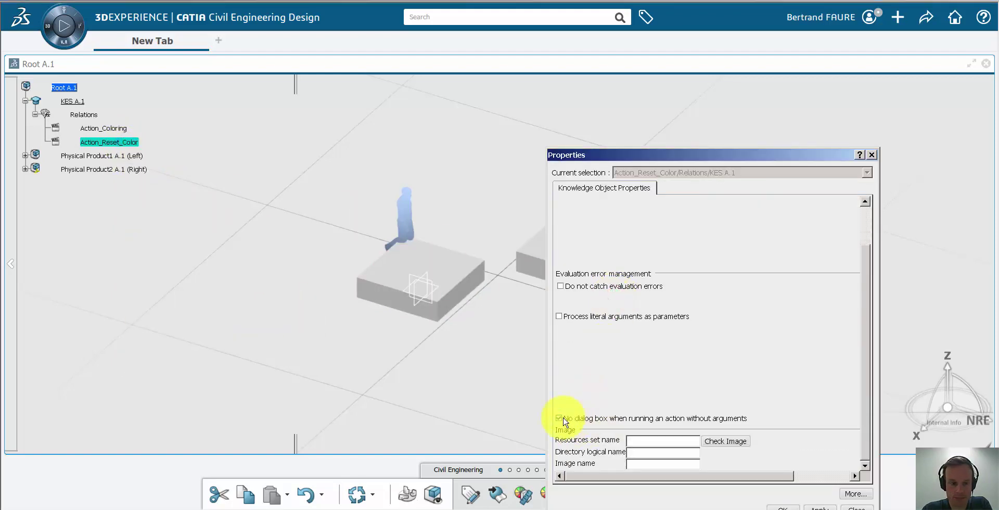
left_click(819, 507)
left_click(785, 507)
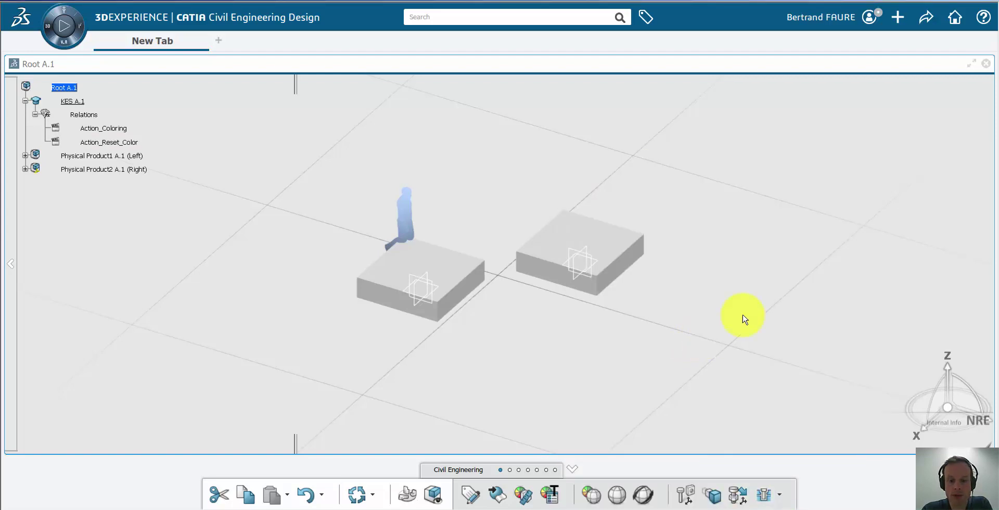
Create a new Know-how Apps Resources content object.
left_click(897, 17)
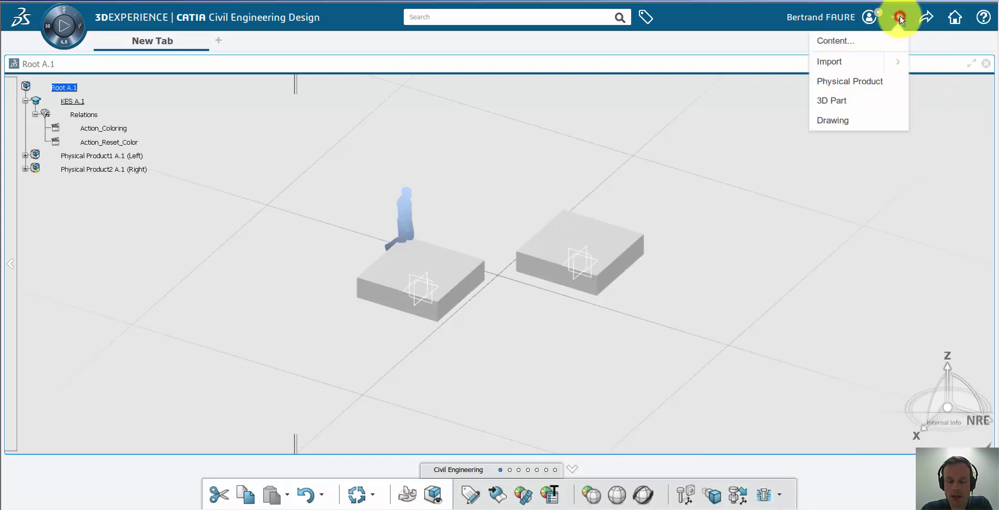
left_click(856, 40)
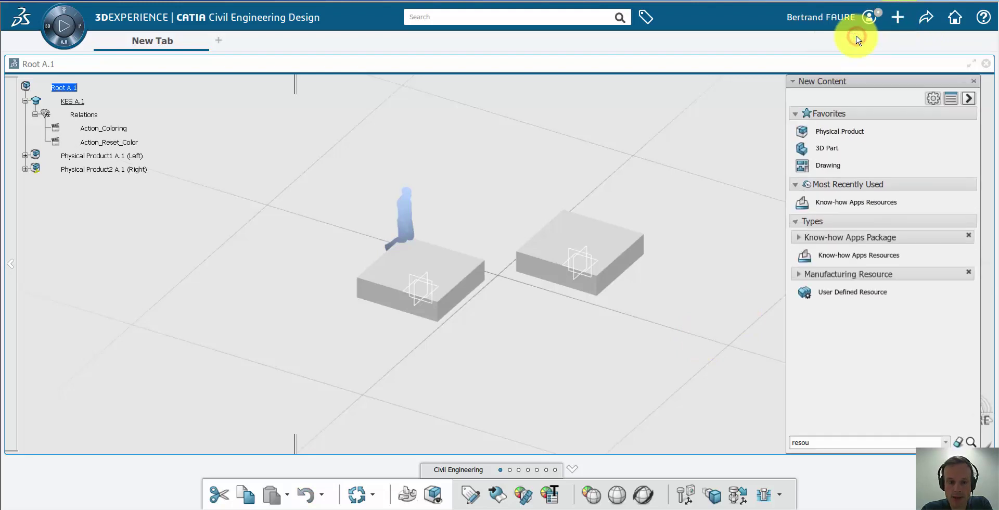
left_click(843, 257)
Set the title of the new Know-how Apps Resources object to Pictures_2.
right_click(716, 95)
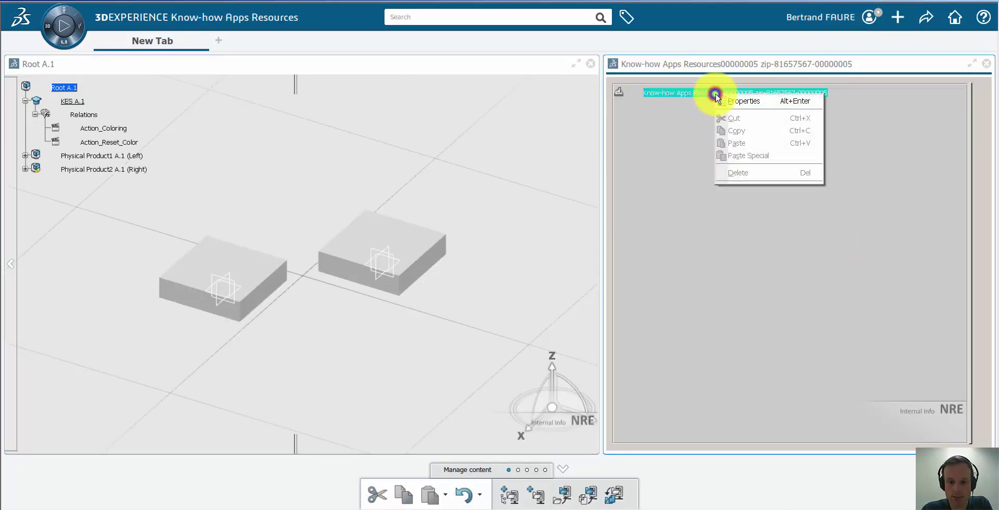
left_click(721, 99)
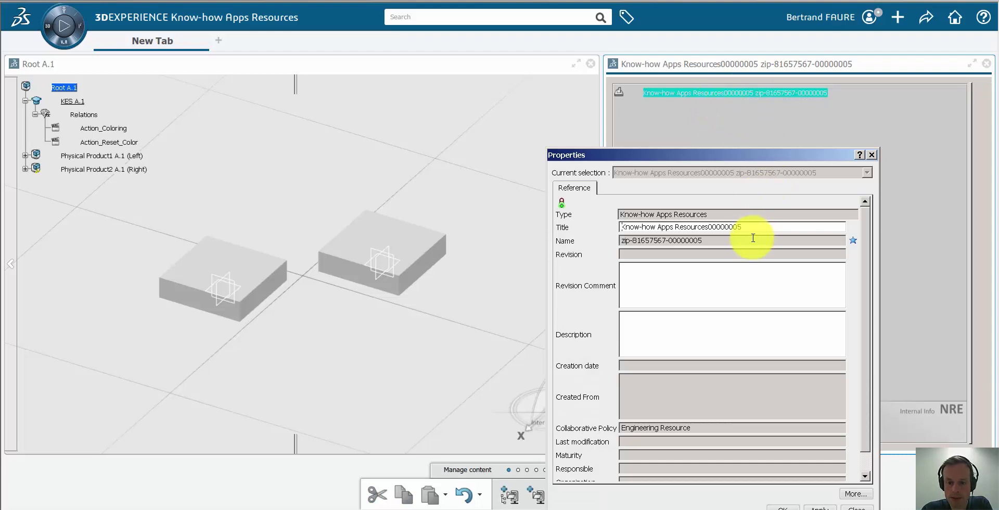
left_click_drag(745, 226, 514, 232)
type("Pictures_2")
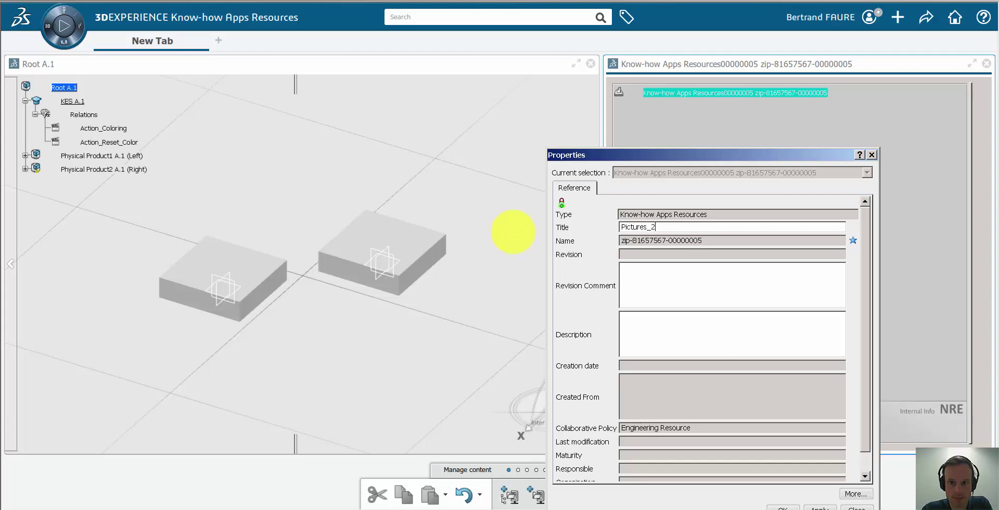
left_click(778, 506)
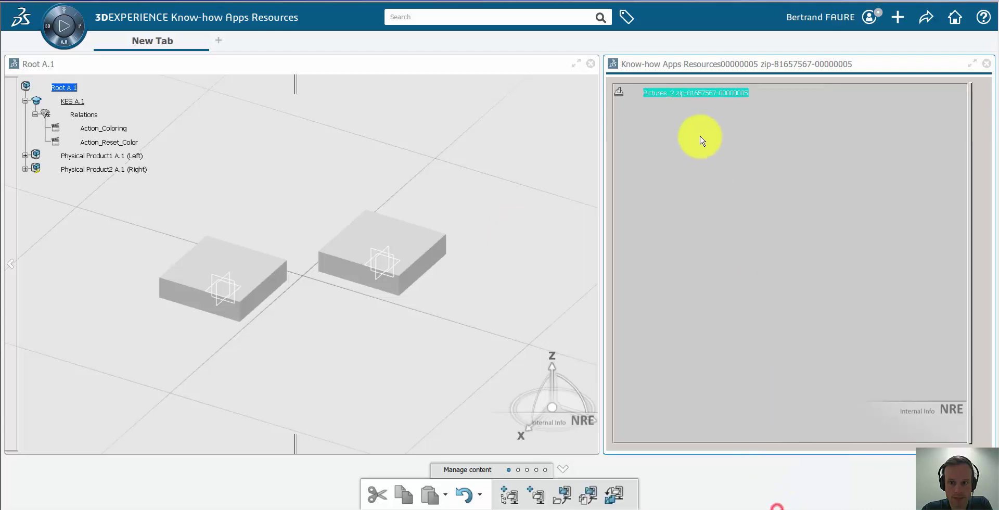
Import the file color_caption.png into the Pictures_2 resource and save the resource.
left_click(971, 63)
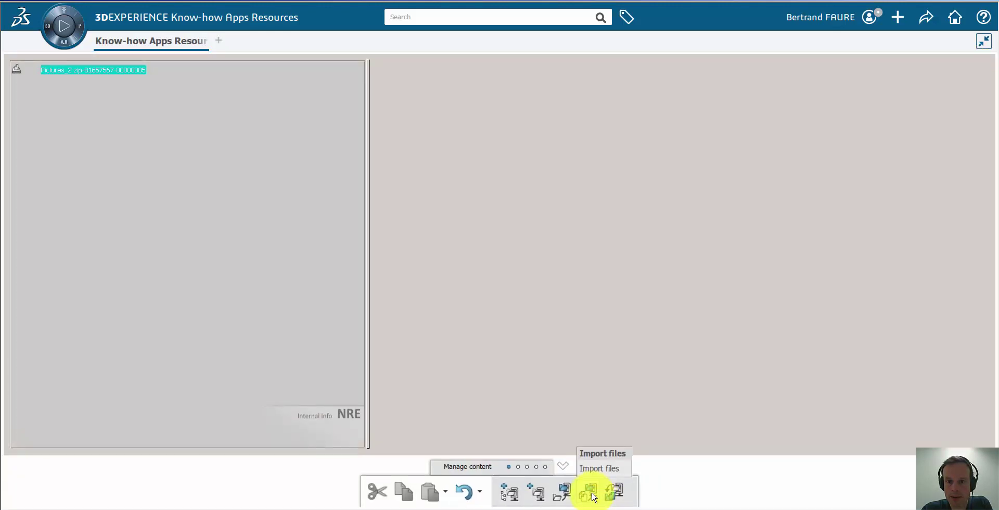
left_click(593, 496)
left_click(311, 83)
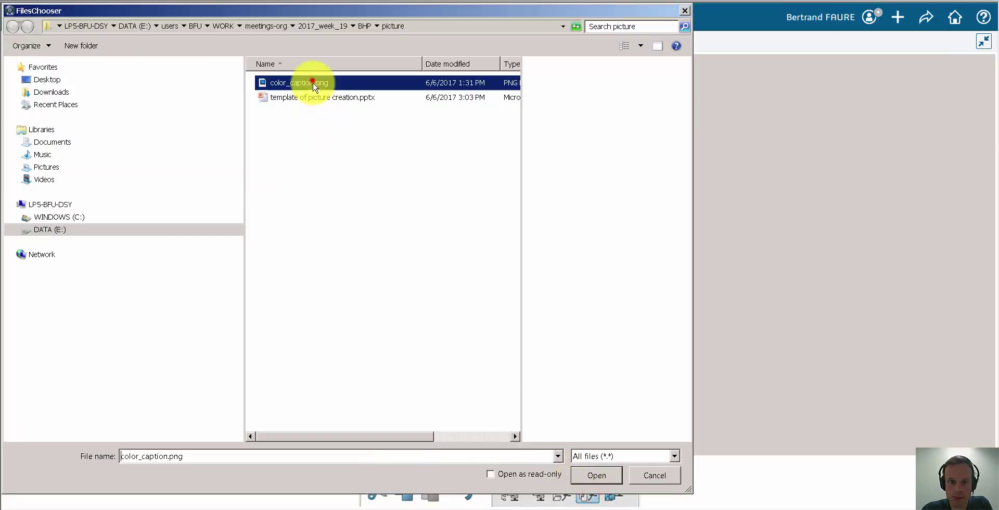
left_click(597, 475)
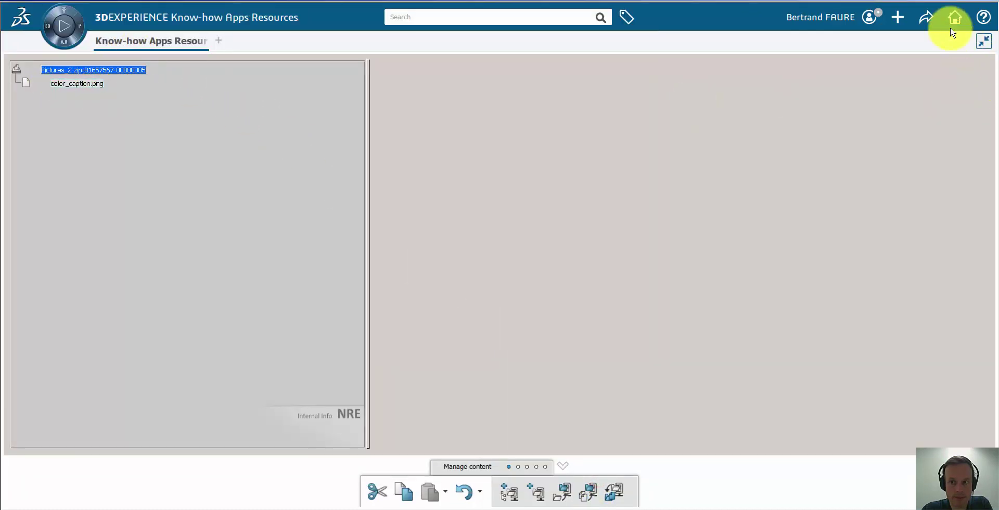
left_click(983, 41)
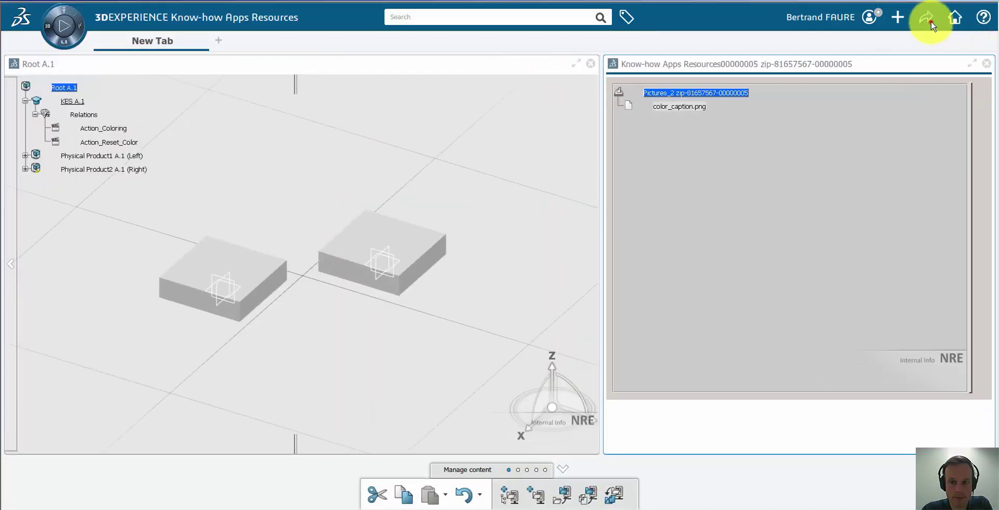
left_click(926, 17)
left_click(891, 42)
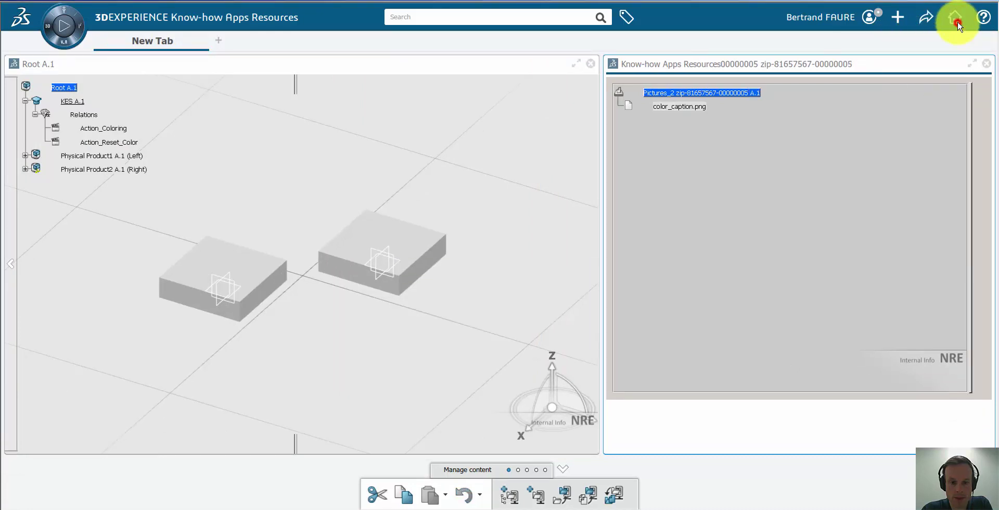
Switch the credentials to the Owner role in the 3DS Collab Space of MyCompany.
left_click(957, 22)
left_click(884, 41)
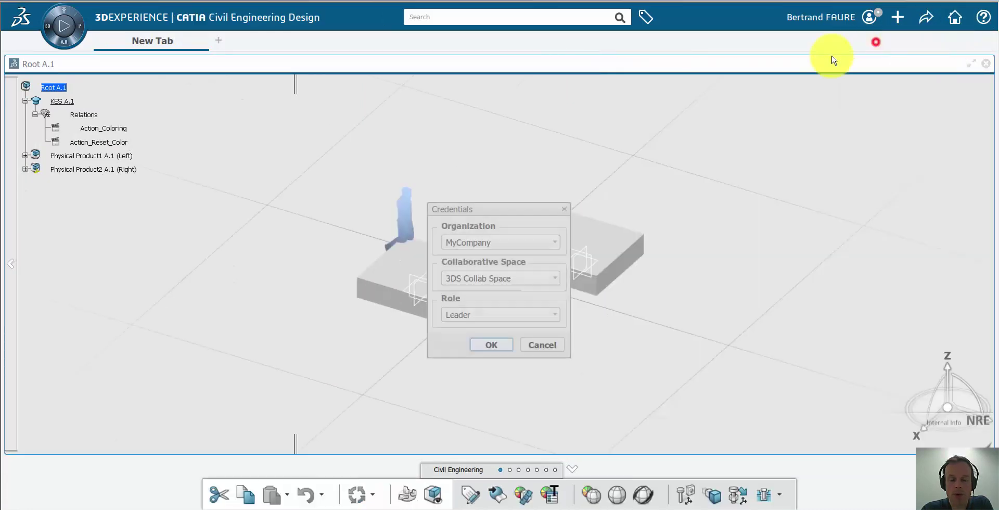
left_click(515, 314)
left_click(470, 343)
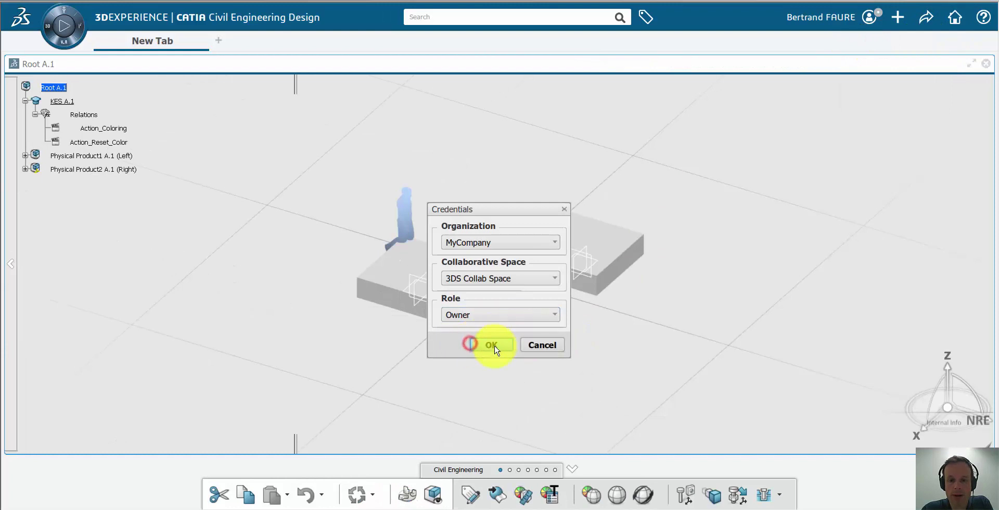
left_click(491, 345)
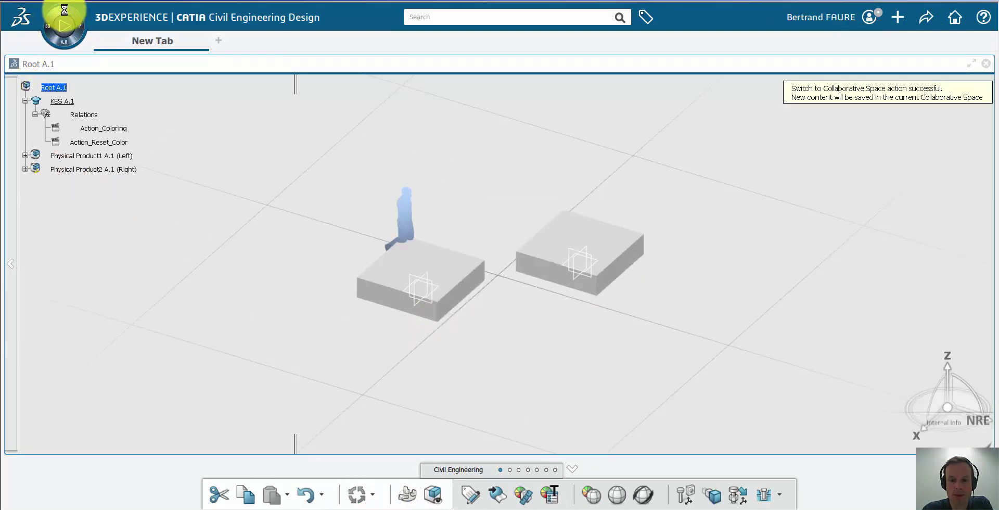
Switch to the Data Setup app and widen its window so the resource tables are readable.
left_click(64, 13)
left_click(282, 395)
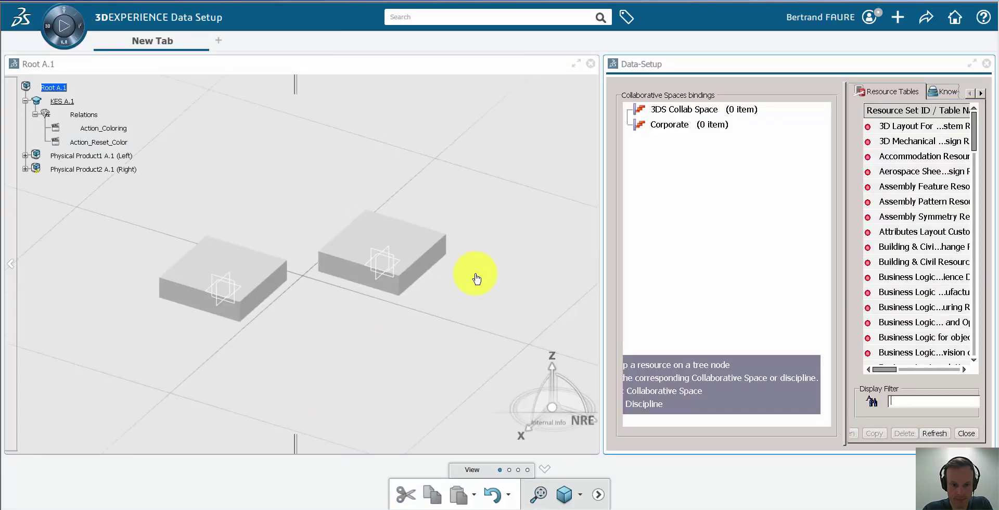
left_click_drag(602, 208, 256, 196)
Create a new resource set for Knowledge Resources with the title Resource Set01.
scroll(631, 292, "down", 10)
right_click(629, 292)
left_click(648, 300)
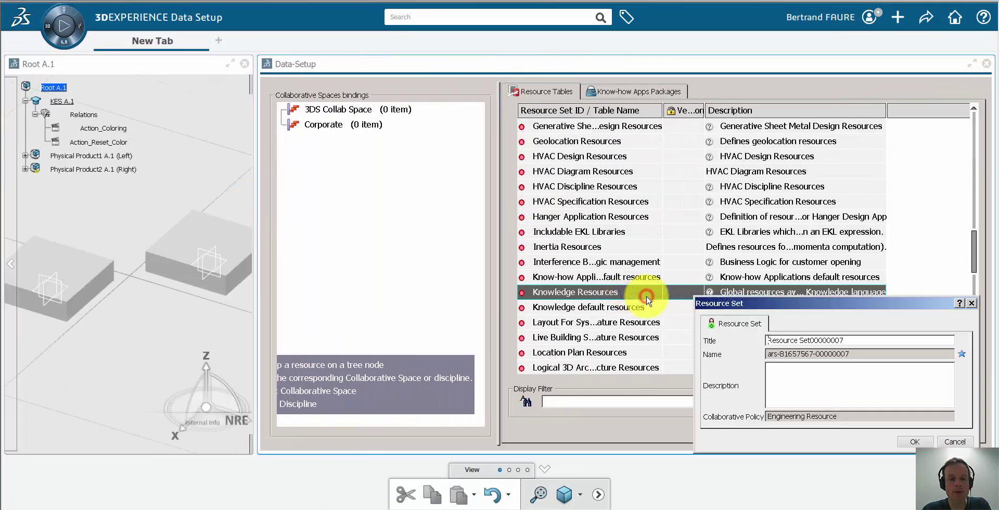
left_click_drag(868, 339, 758, 347)
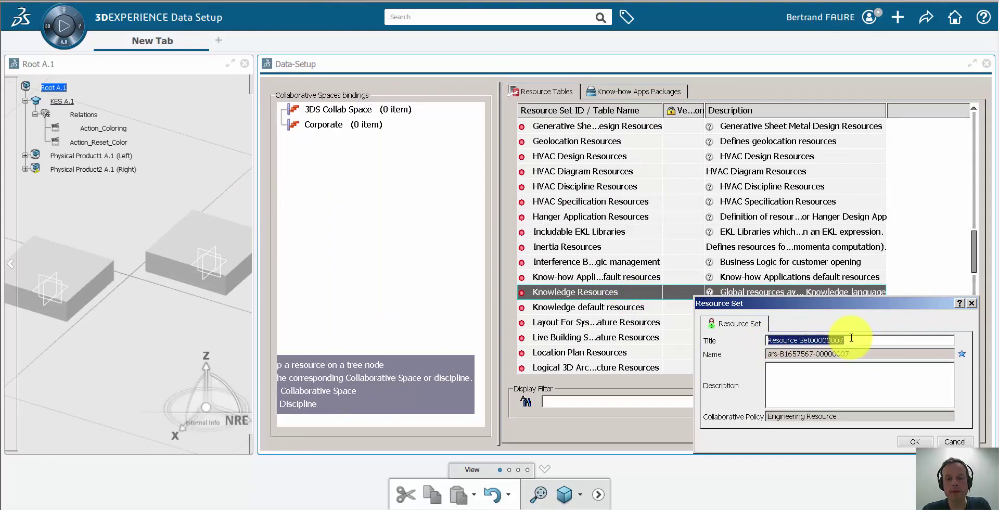
type("Resource Set01")
left_click(914, 441)
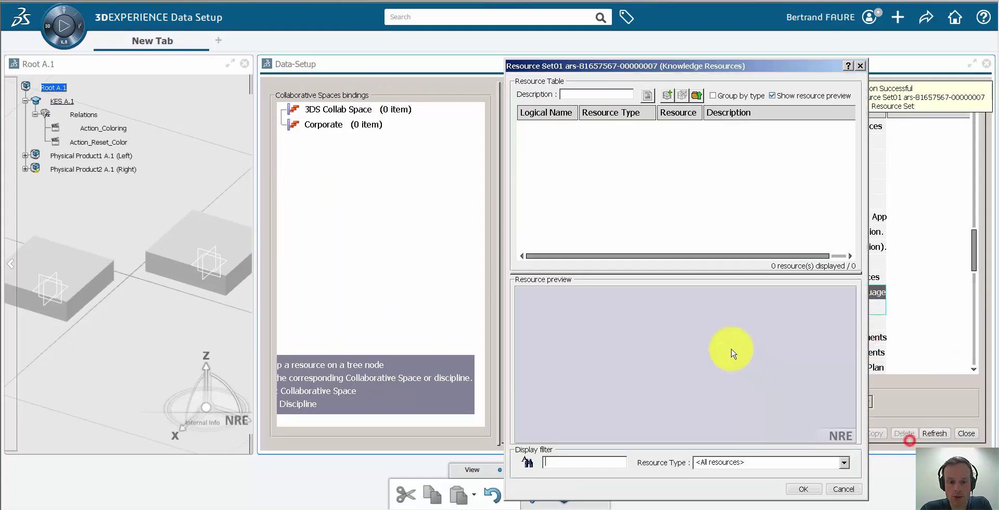
Add a resource to Resource Set01 with the logical name Pictures and the resource type Directory.
left_click(667, 95)
type("Pictures")
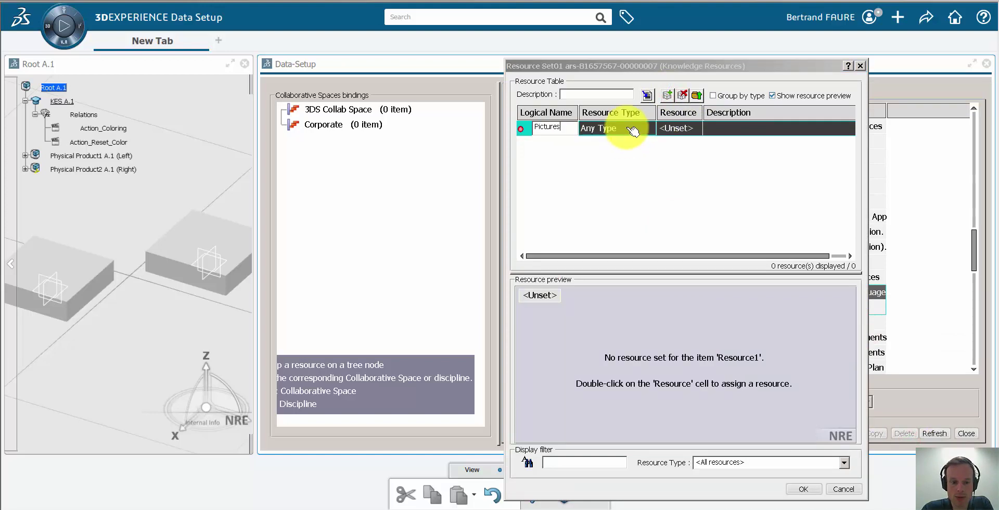
left_click(624, 128)
left_click(617, 187)
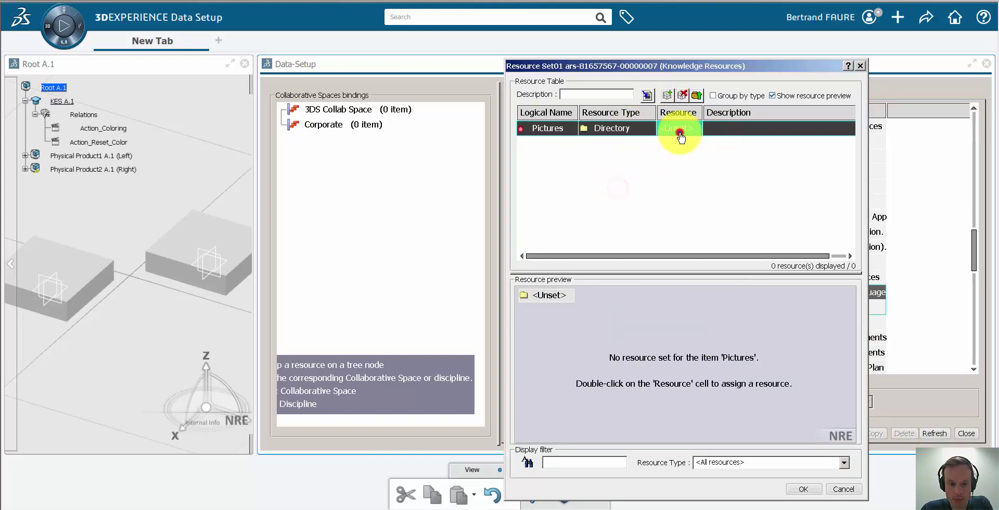
Search for Pic* and assign the Pictures_2 resource to the Pictures directory entry.
right_click(679, 130)
left_click(693, 140)
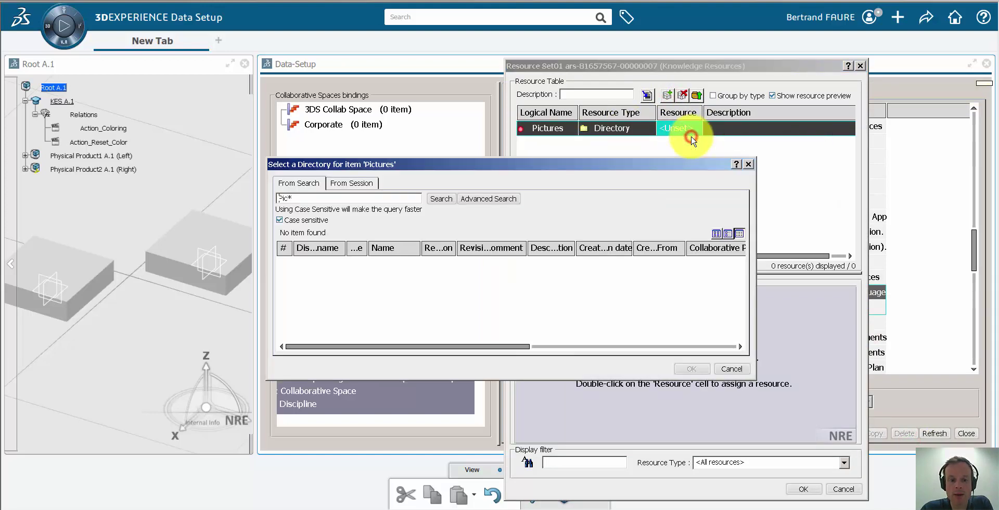
left_click(446, 199)
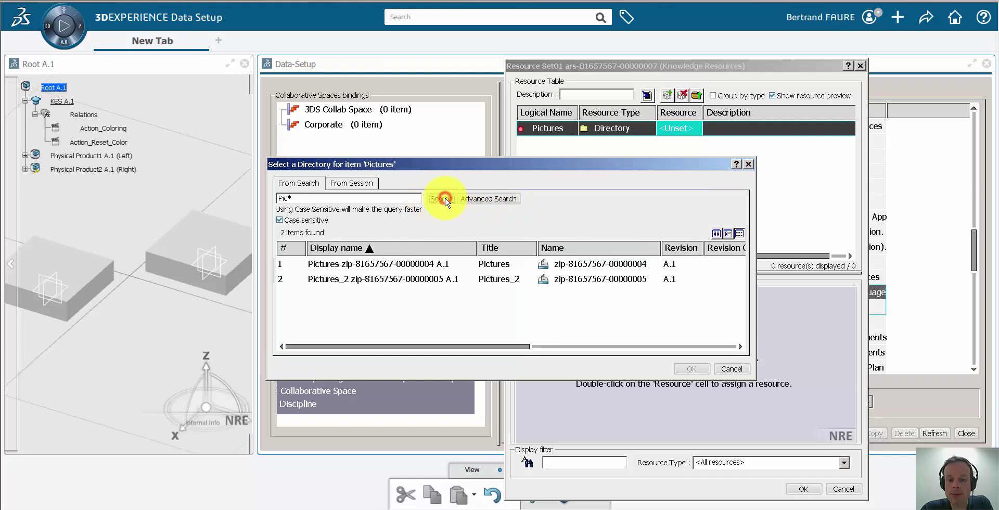
left_click(401, 279)
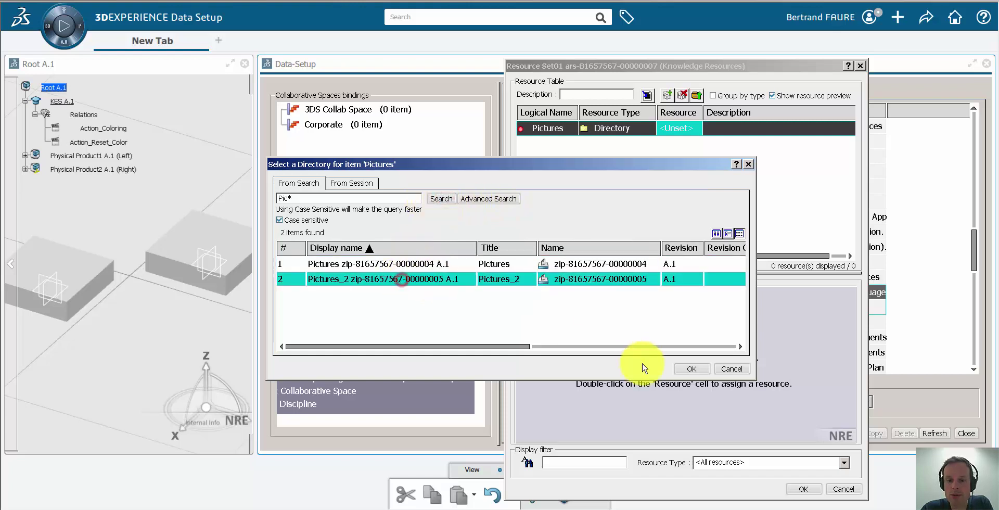
left_click(691, 368)
Add a second resource to the table with the logical name Action_Coloring and the resource type Action.
left_click(667, 95)
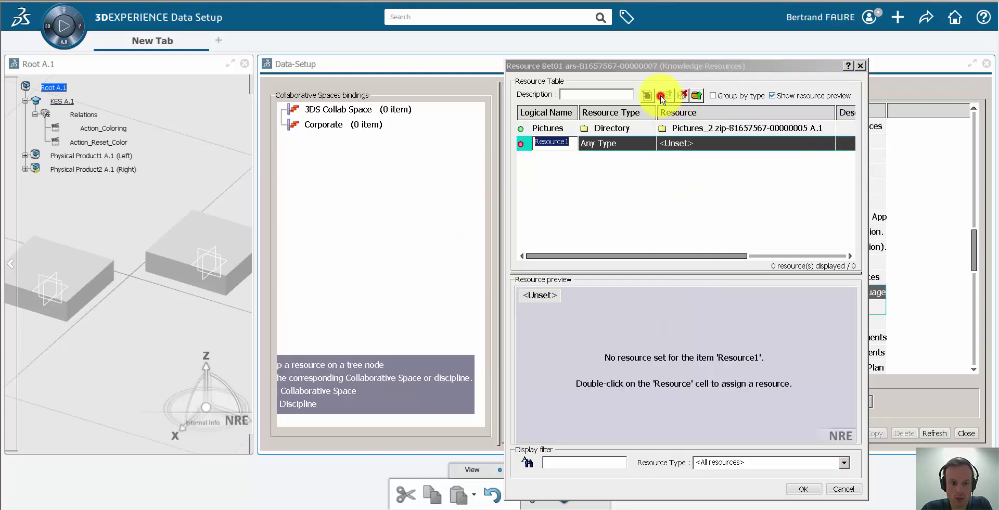
double_click(560, 144)
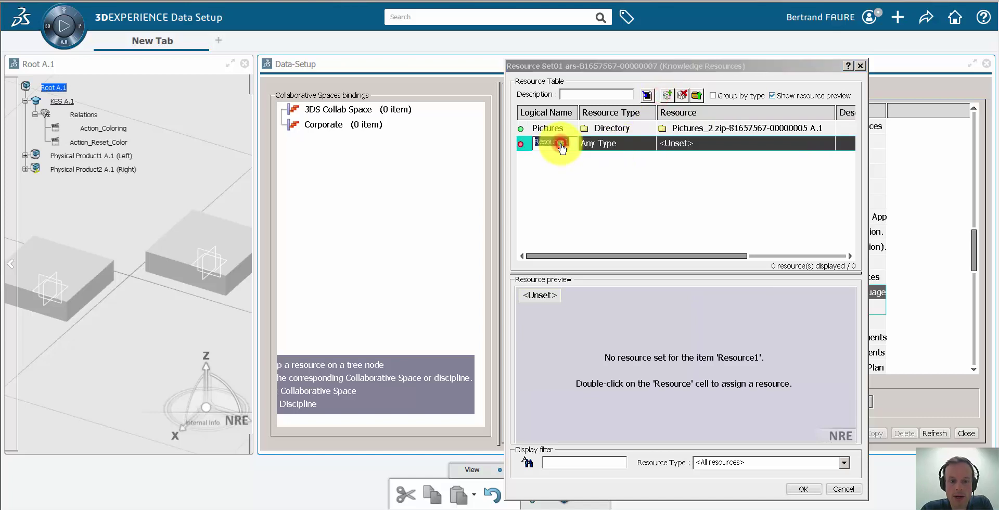
type("Action_Coloring")
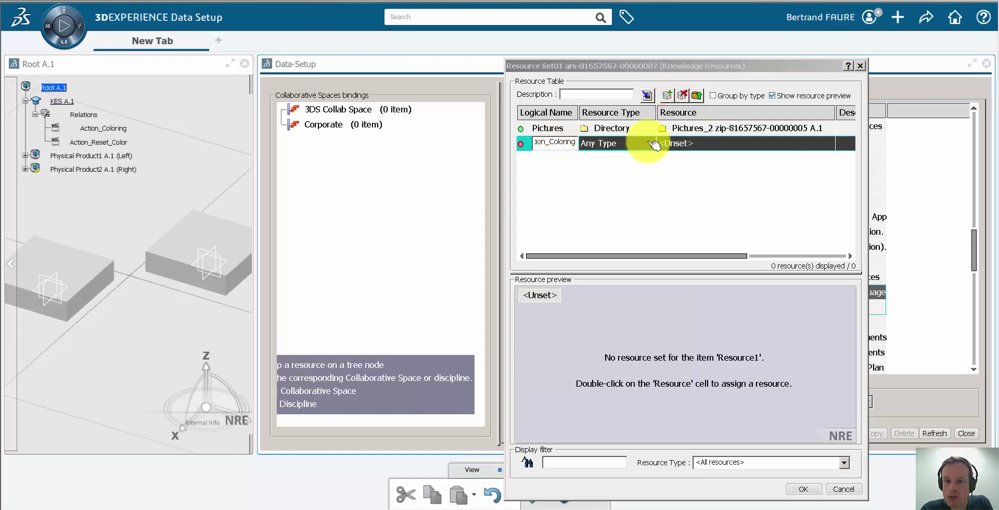
left_click(637, 143)
left_click(624, 146)
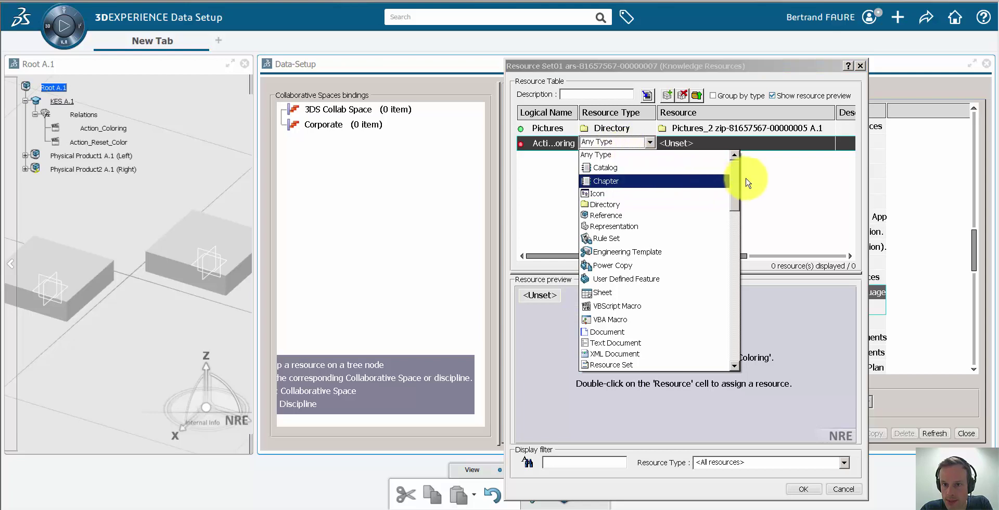
left_click_drag(734, 190, 732, 341)
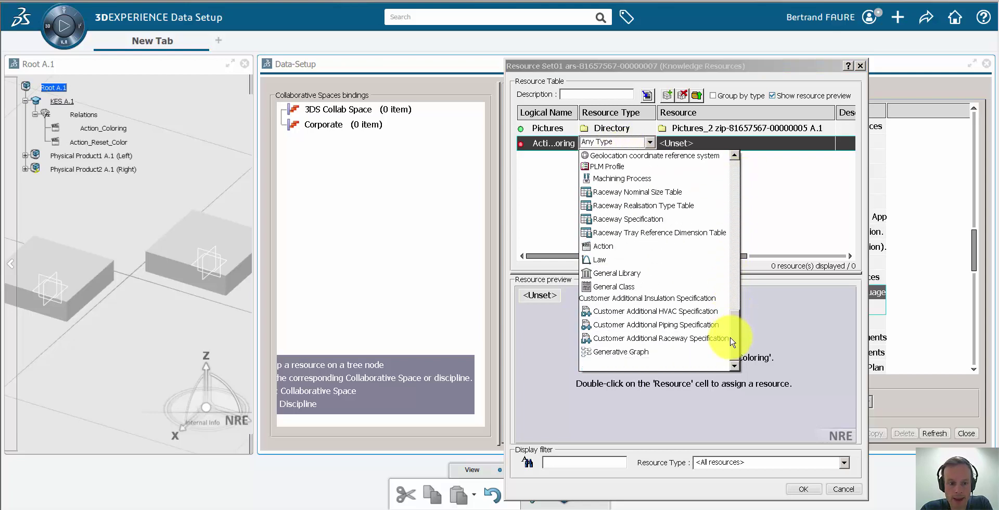
left_click(643, 245)
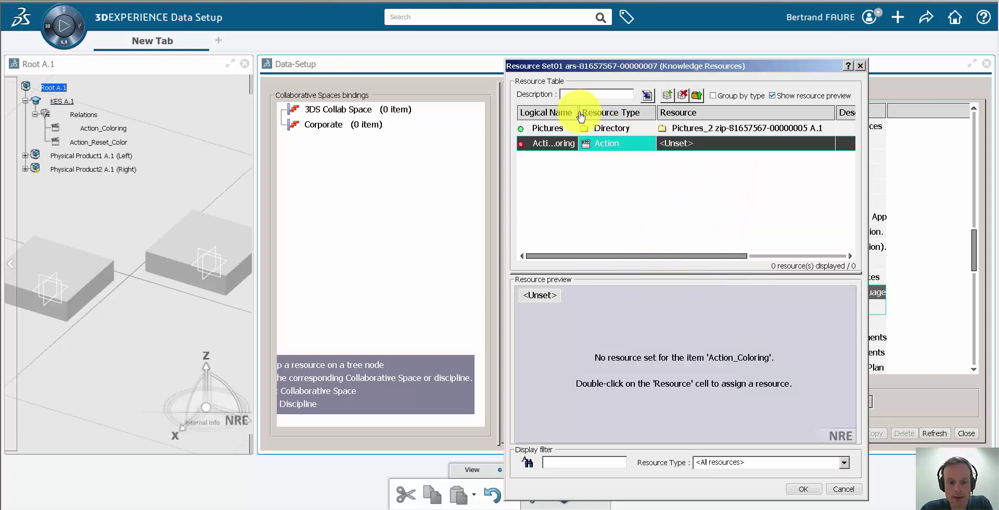
Assign the Action_Coloring action from KES A.1, loaded in the session, to the Action_Coloring resource entry.
left_click_drag(577, 112, 647, 112)
left_click(768, 144)
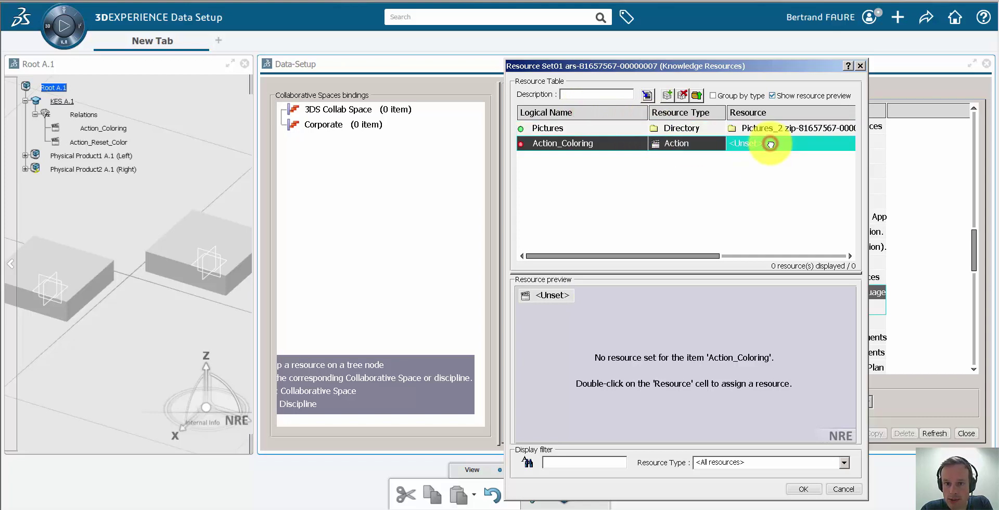
right_click(770, 143)
left_click(791, 151)
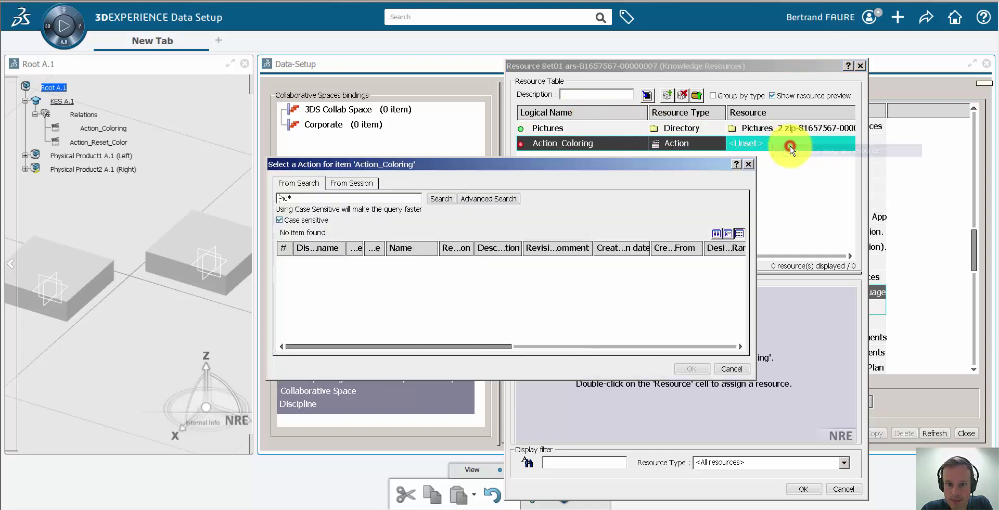
left_click(364, 183)
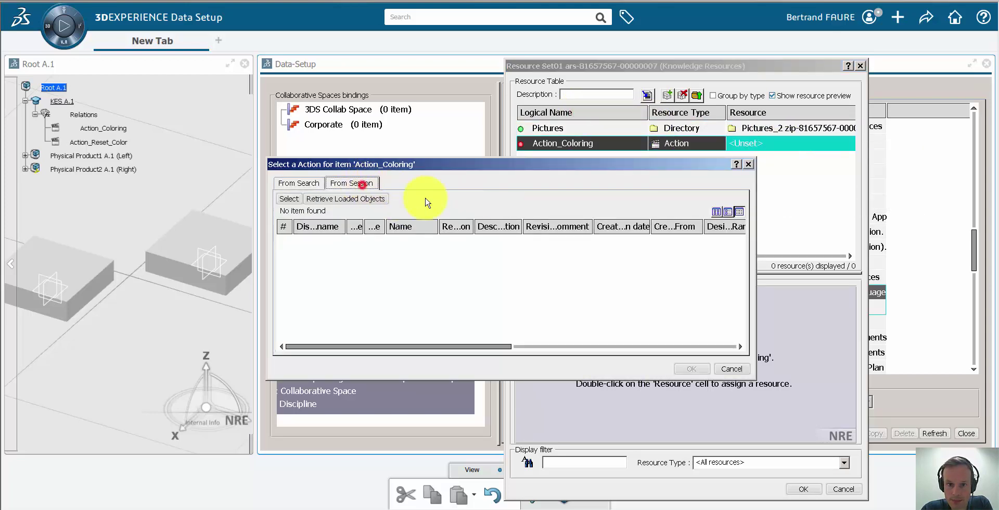
left_click(359, 198)
left_click(339, 257)
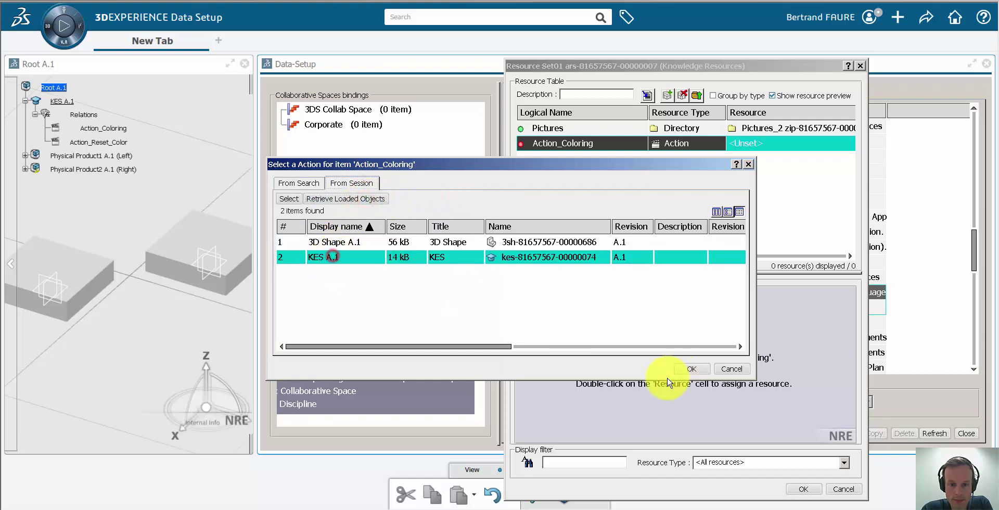
left_click(691, 368)
left_click(754, 244)
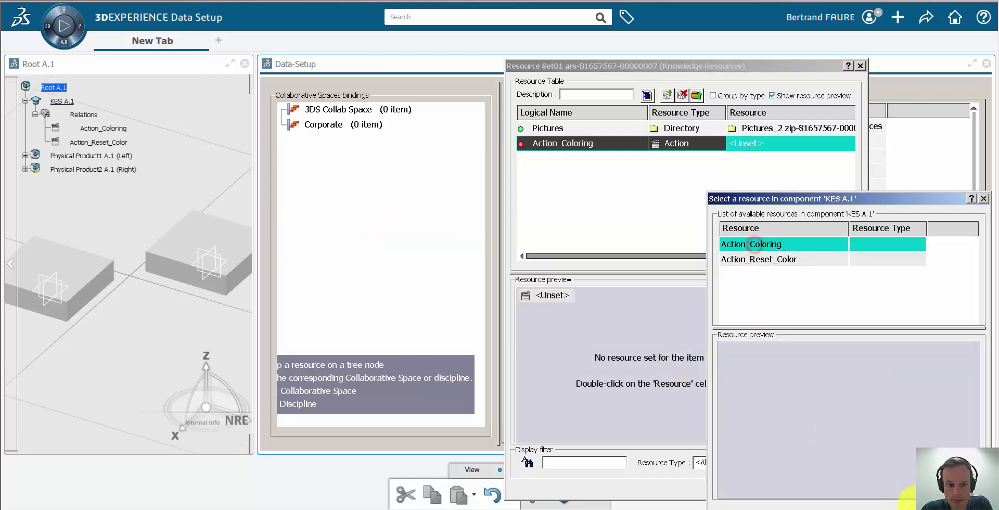
left_click(917, 504)
Create a user command named Action_Coloring_2 on the Action_Coloring resource.
right_click(783, 146)
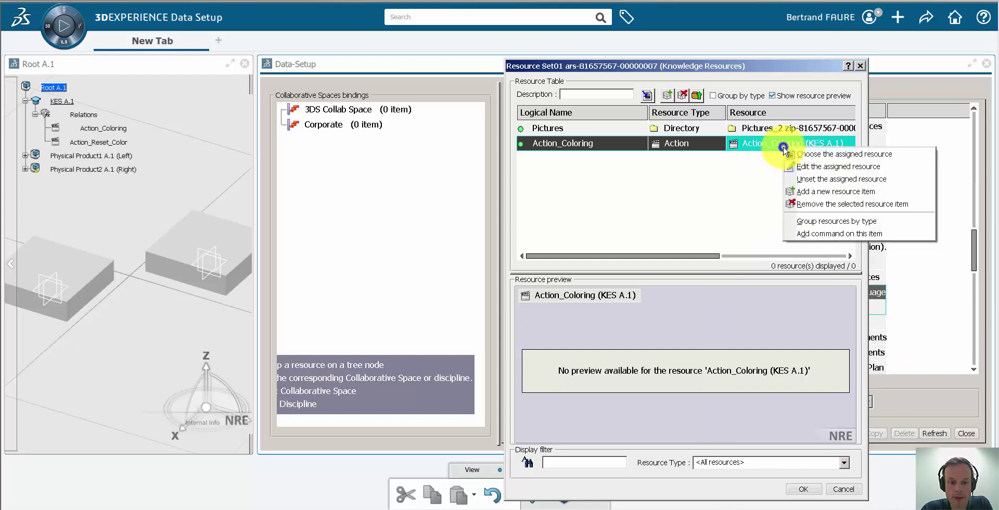
left_click(807, 234)
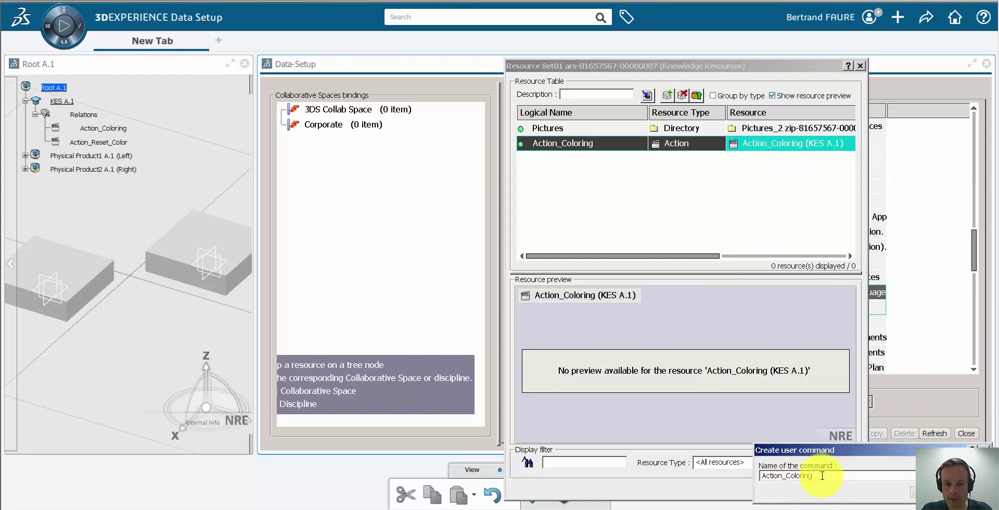
type("_2")
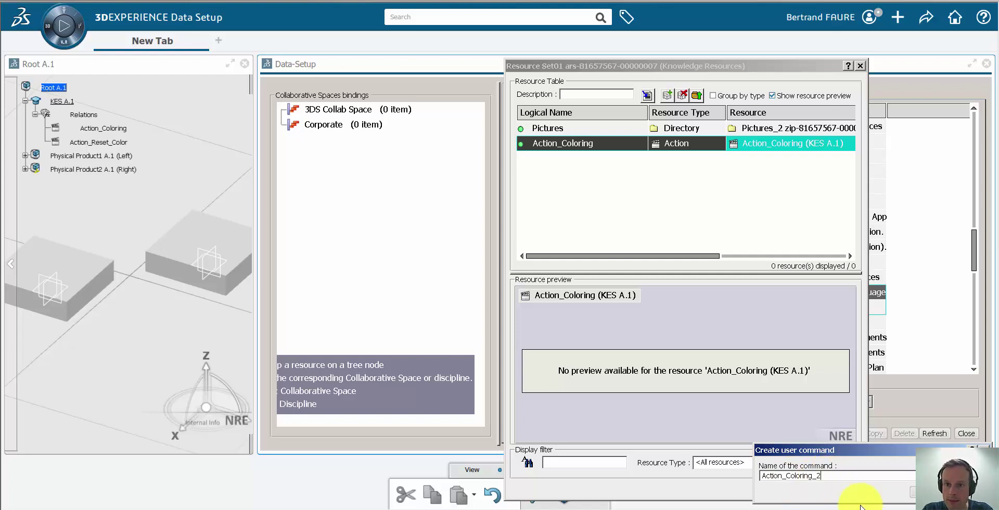
left_click(918, 491)
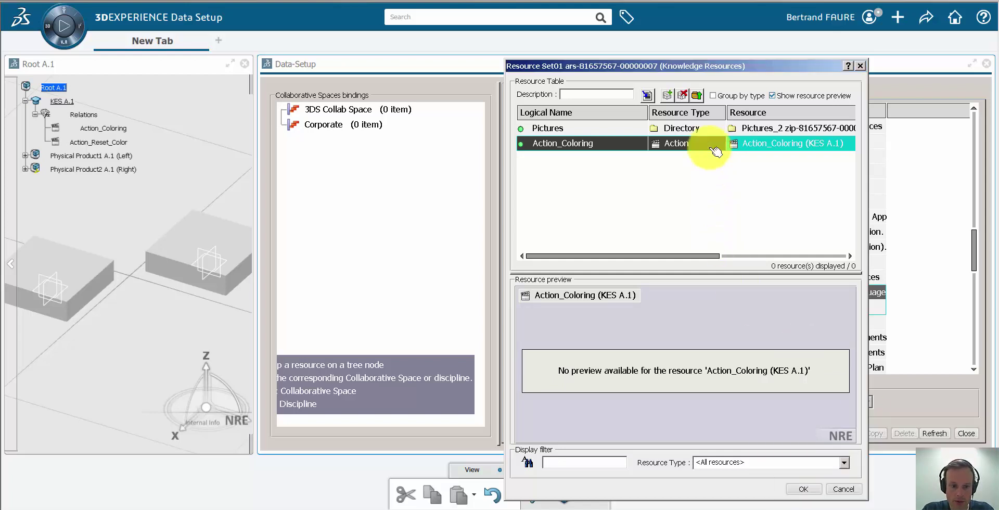
Add a third resource to the table with the logical name Action_reset_coloring and the resource type Action.
left_click(665, 95)
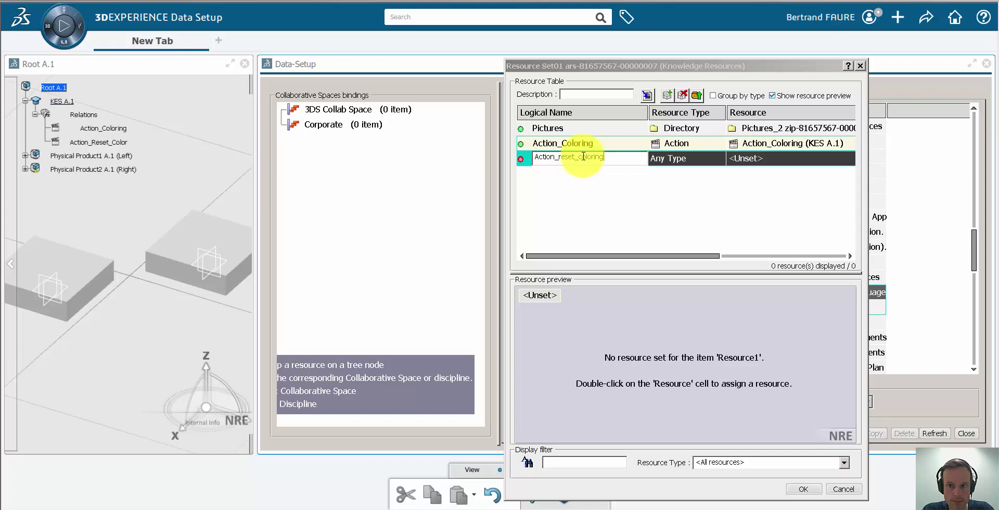
left_click(724, 205)
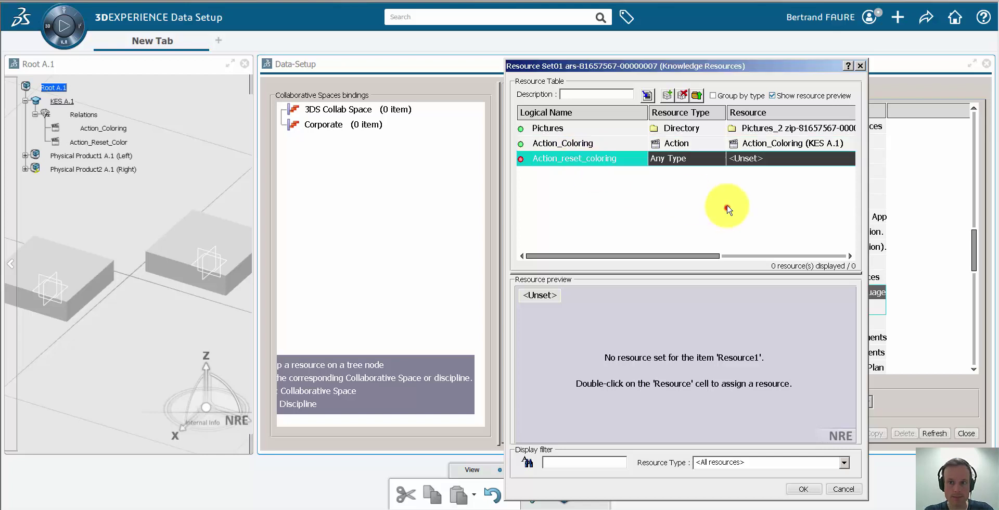
double_click(771, 164)
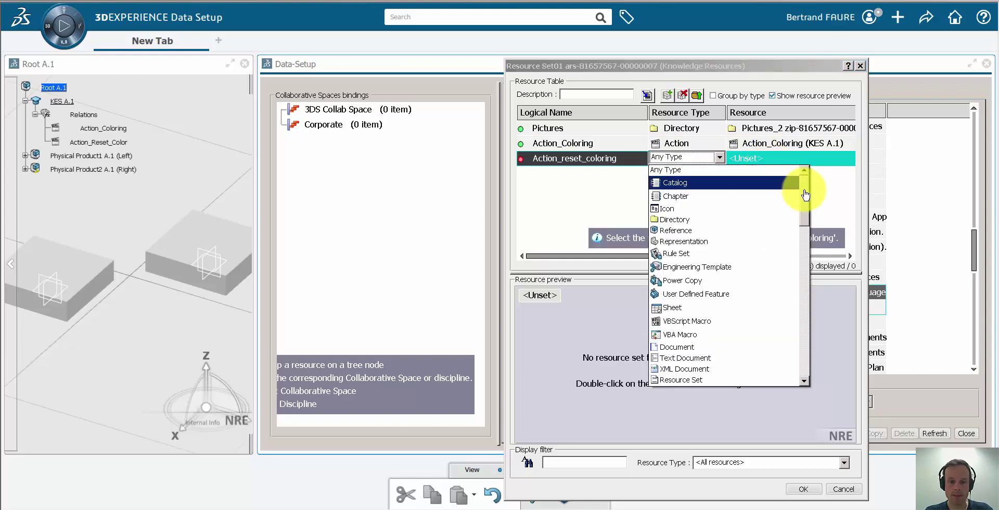
left_click_drag(810, 187, 791, 356)
left_click(680, 265)
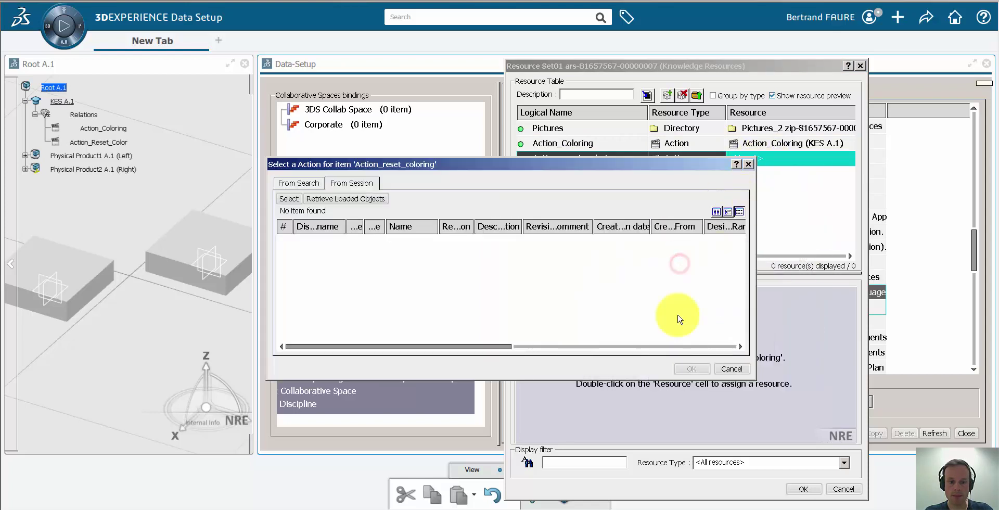
Assign the Action_Reset_Color action from KES A.1, loaded in the session, to the Action_reset_coloring entry.
left_click(347, 198)
left_click(324, 256)
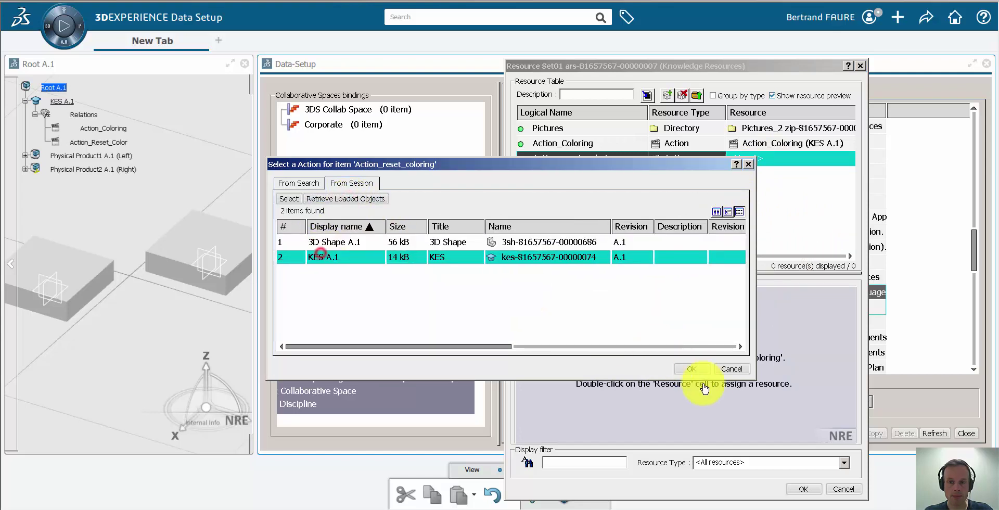
left_click(691, 368)
left_click(771, 260)
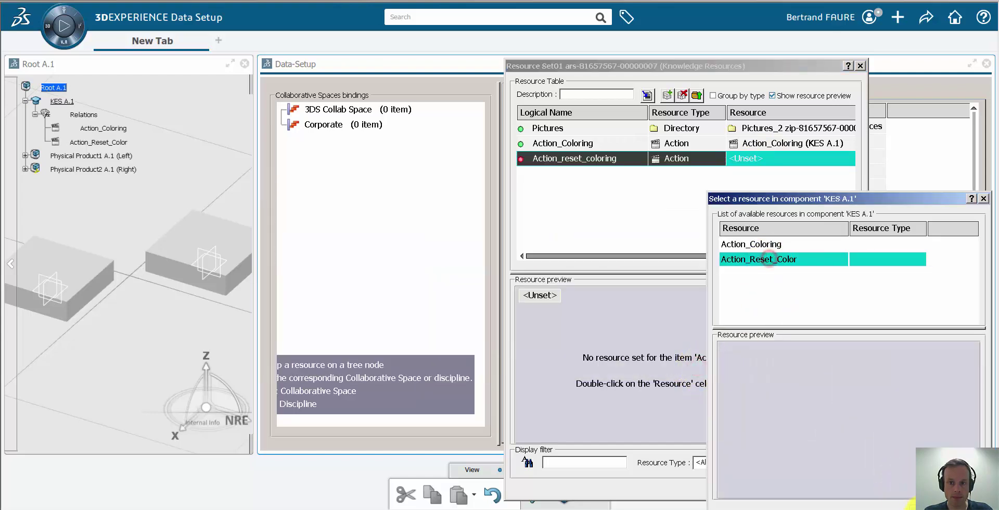
left_click(897, 486)
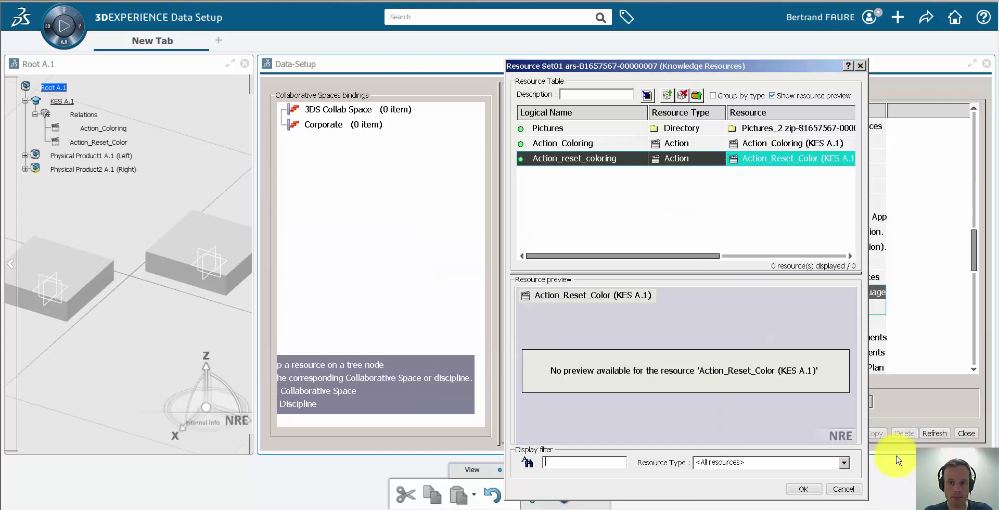
Change the logical name of the reset coloring resource to Action_Reset_Coloring.
left_click(575, 160)
right_click(575, 161)
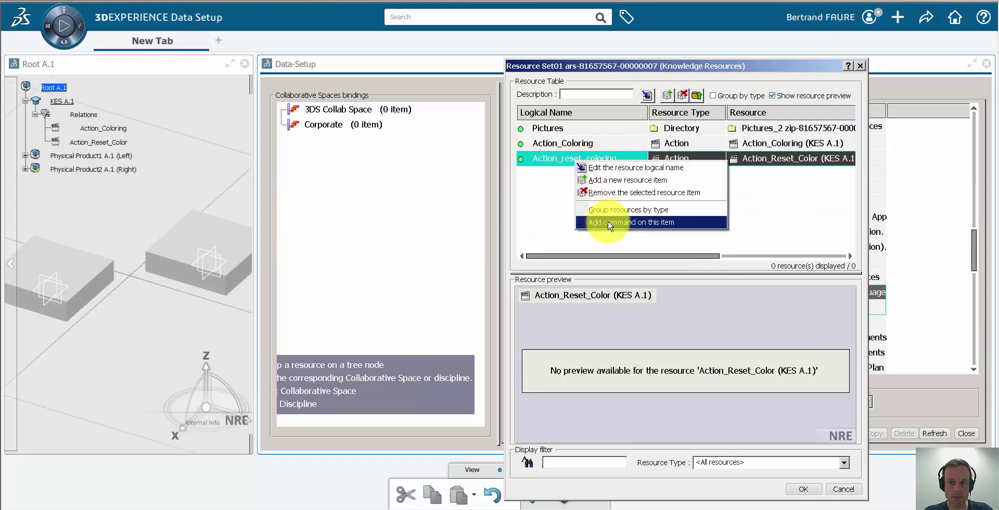
left_click(603, 167)
type("Action_Reset_Coloring")
key("Return")
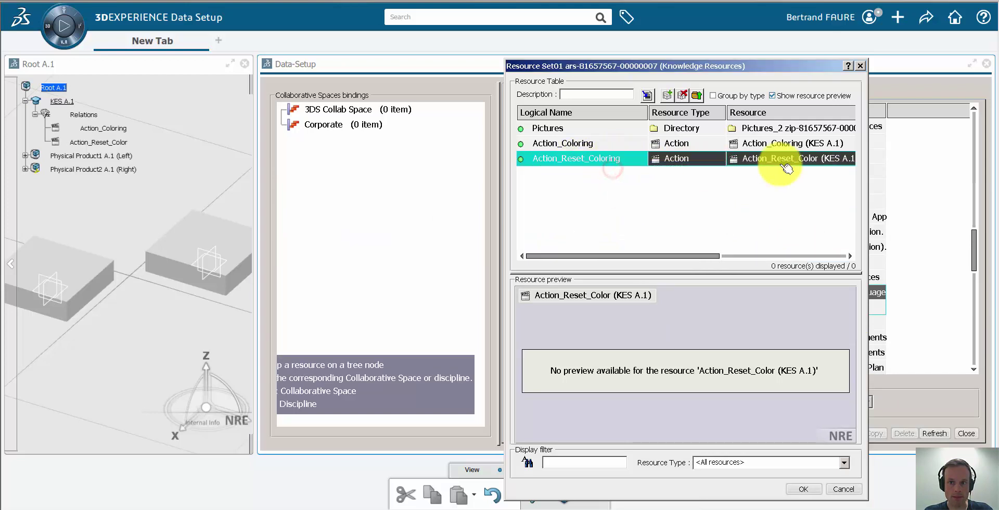
Create a user command on the Action_Reset_Coloring resource with a name starting with Action_Reset_Color_ and confirm the resource table.
left_click(780, 165)
right_click(781, 165)
left_click(842, 249)
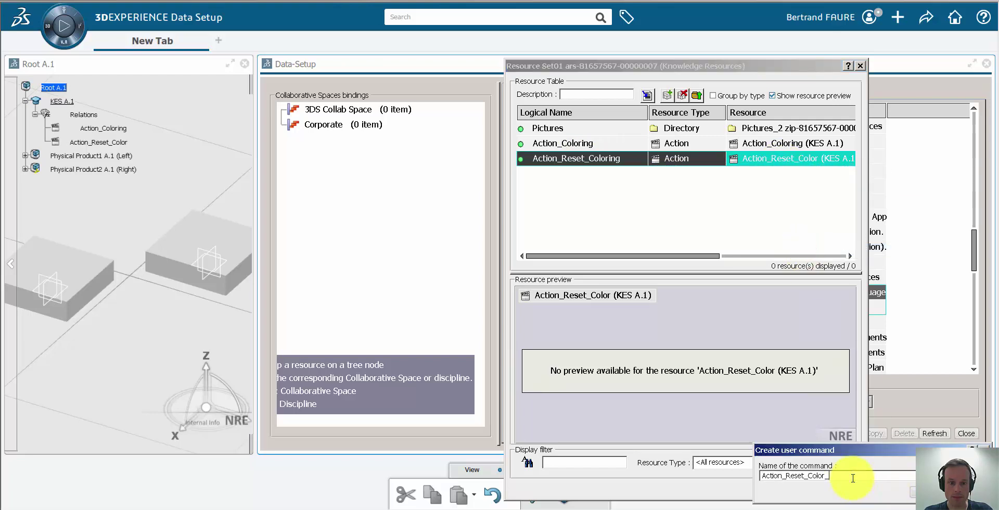
left_click(907, 492)
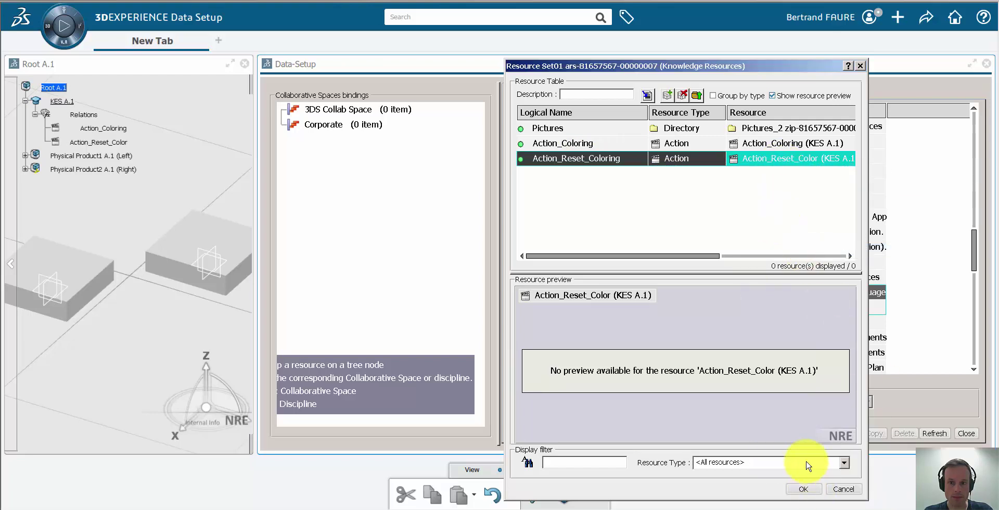
left_click(801, 488)
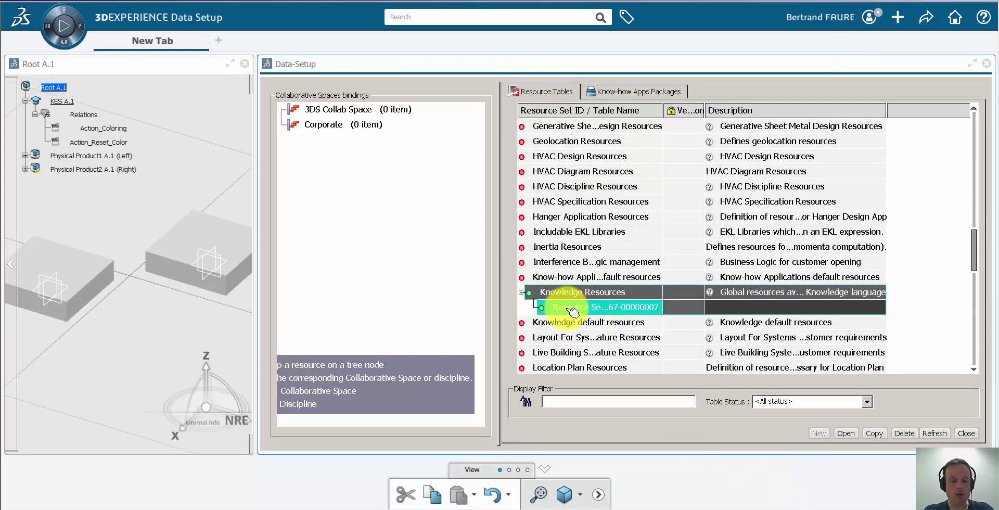
Bind Resource Set01 to the 3DS Collab Space and save it, closing the data setup.
left_click_drag(572, 308, 356, 109)
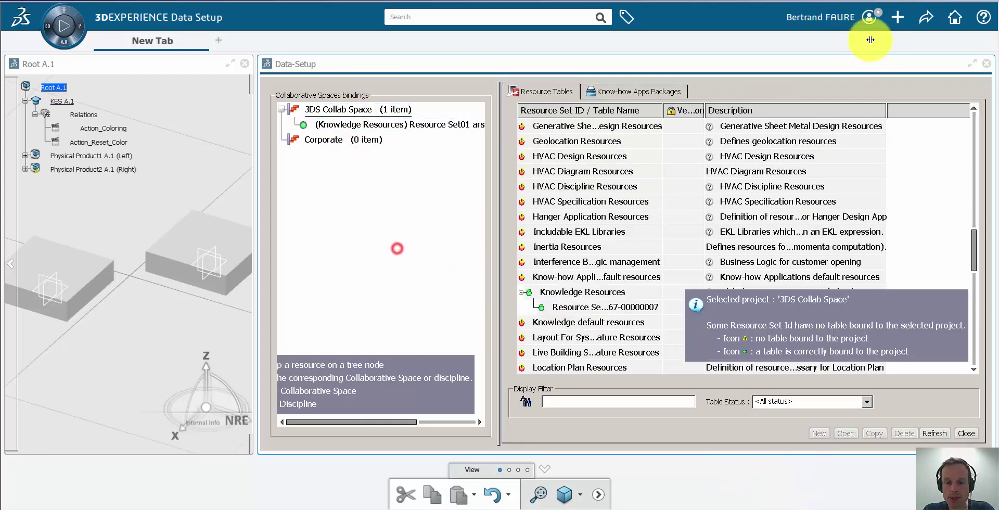
left_click(925, 17)
left_click(877, 43)
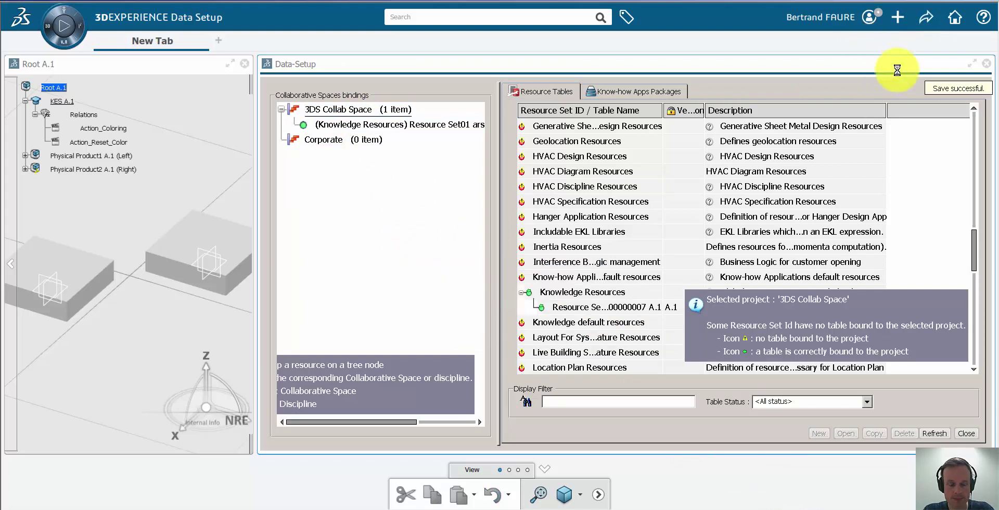
left_click(987, 64)
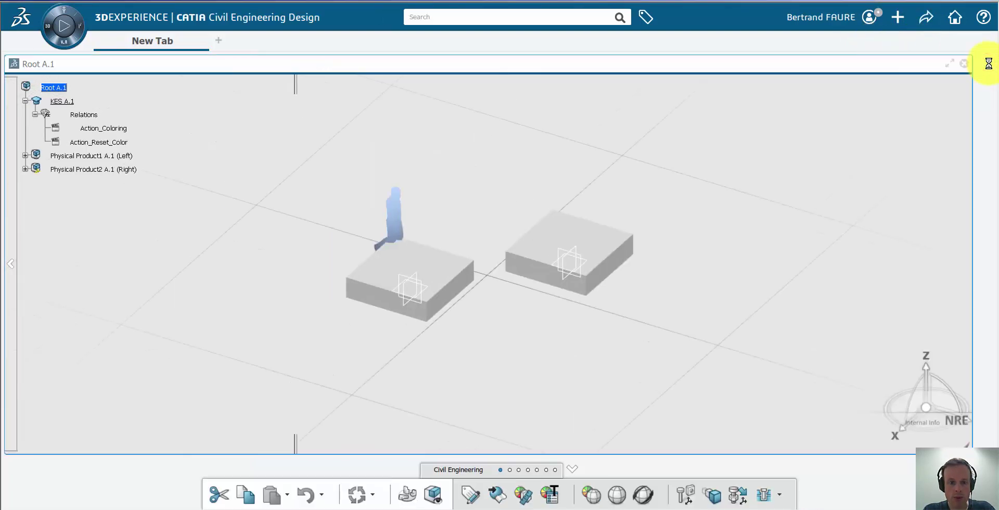
Choose a role in the credentials for organization MyCompany and collaborative space 3DS Collab Space, and apply the credentials.
left_click(926, 21)
left_click(851, 42)
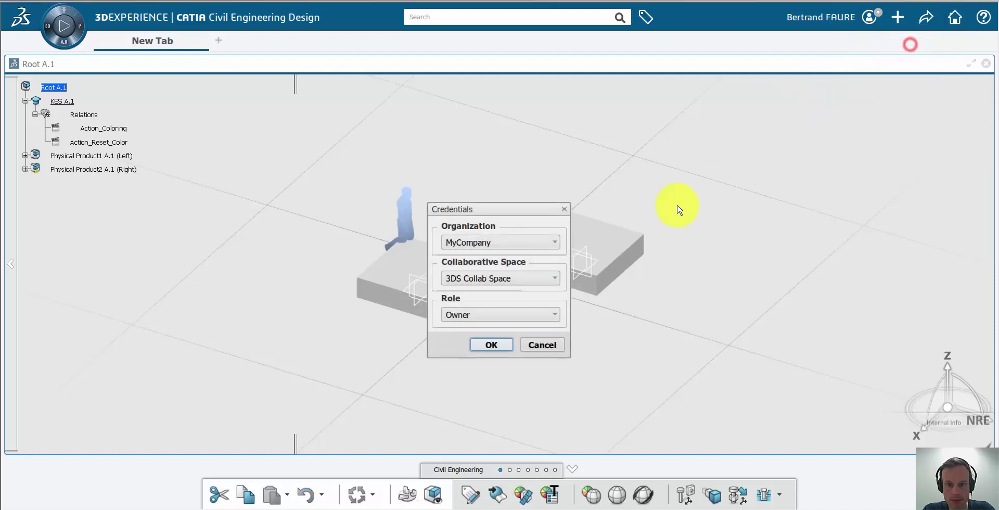
left_click(541, 314)
left_click(499, 330)
left_click(491, 344)
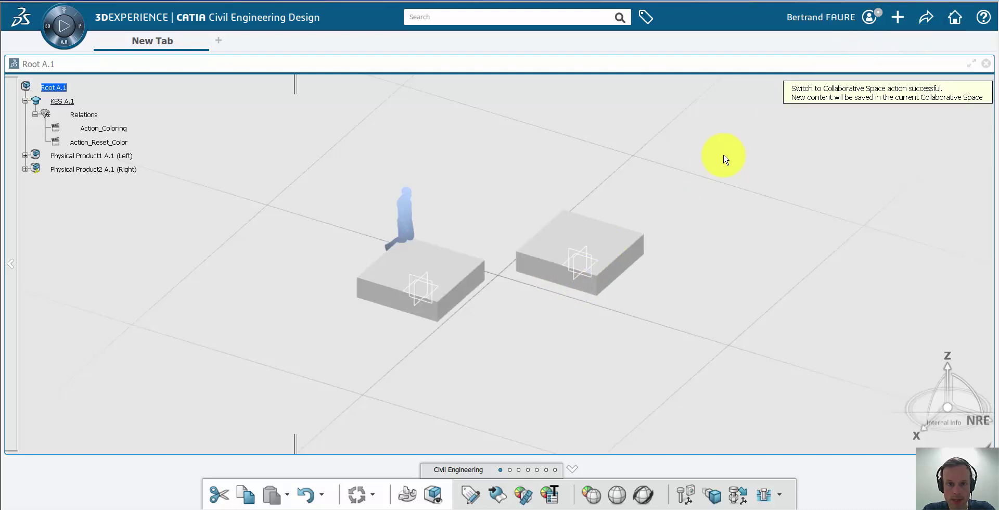
left_click(675, 158)
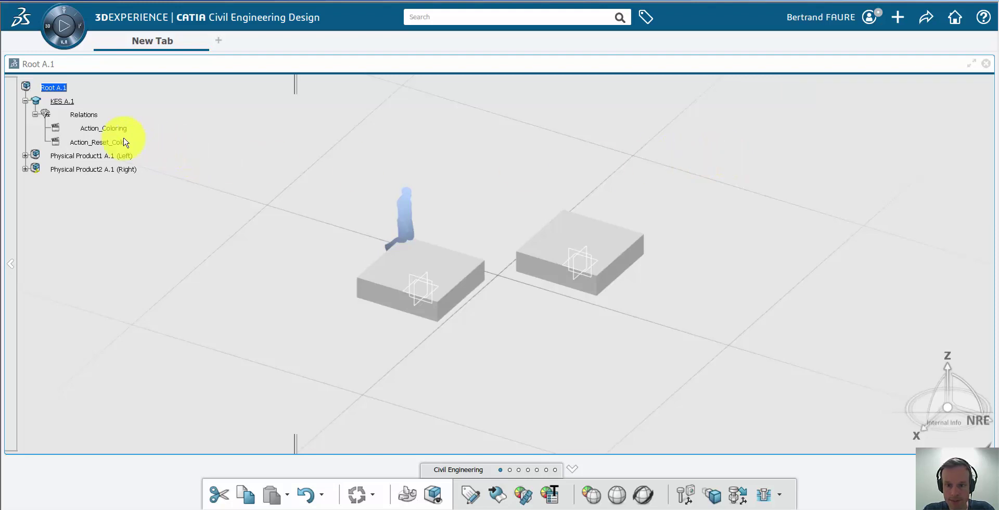
Examine the image resource set, directory and file name in Action_Coloring's properties, and preview the referenced image with Check Image.
right_click(104, 128)
left_click(128, 176)
left_click(687, 326)
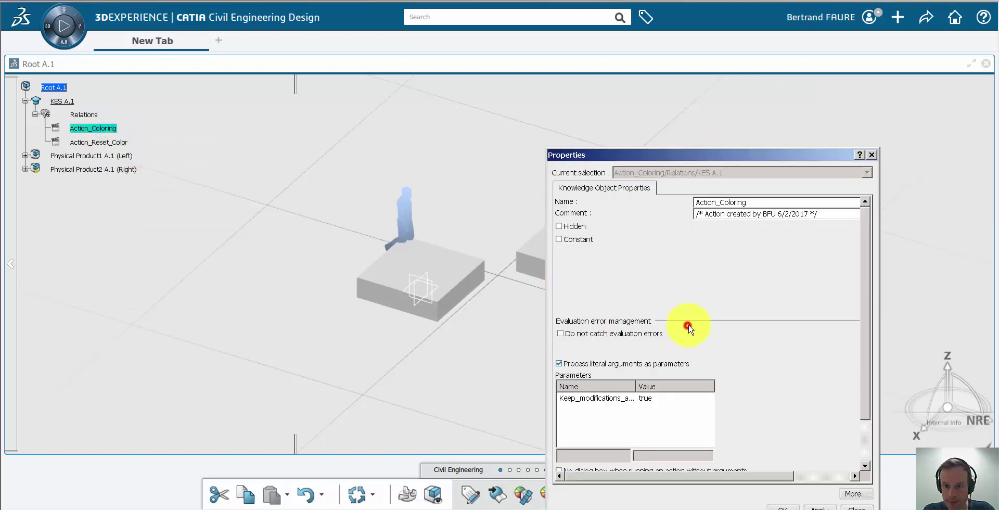
scroll(687, 326, "down", 2)
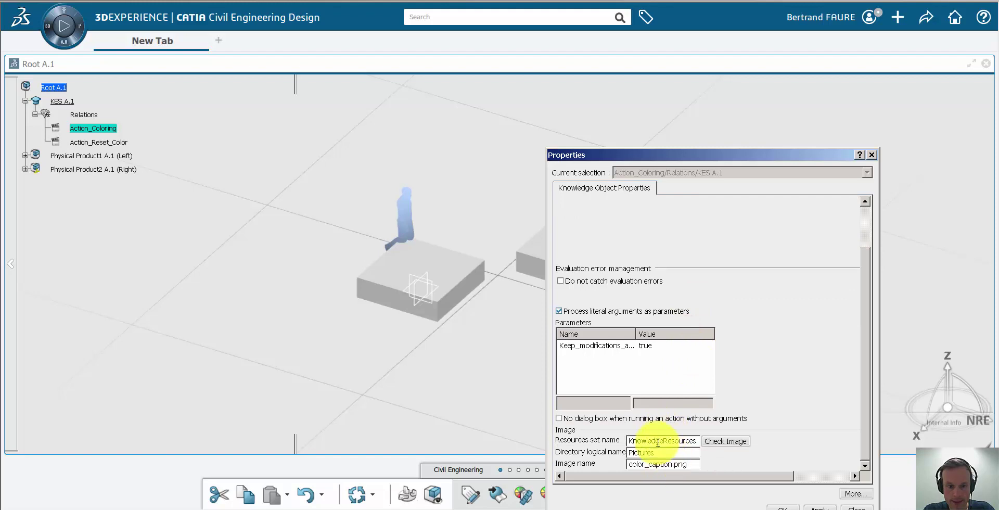
double_click(630, 440)
double_click(659, 452)
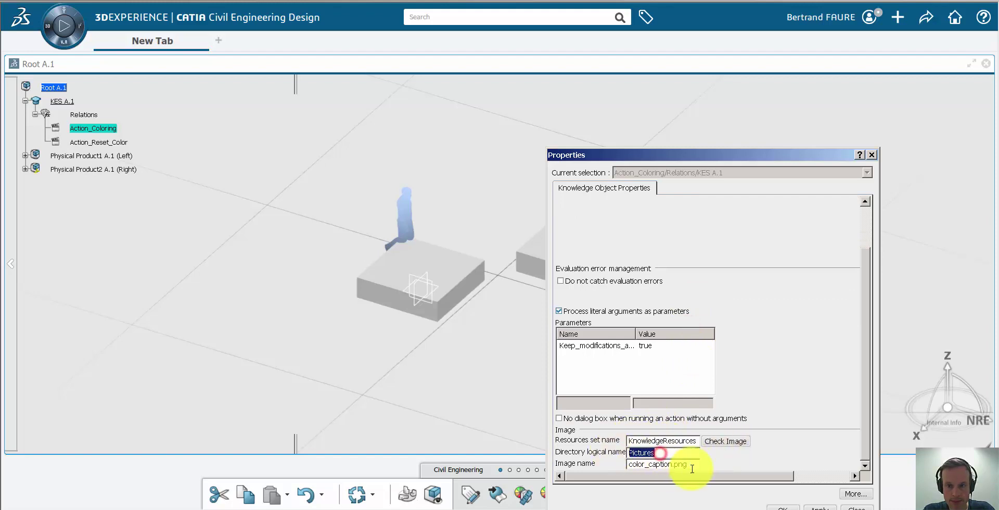
double_click(692, 464)
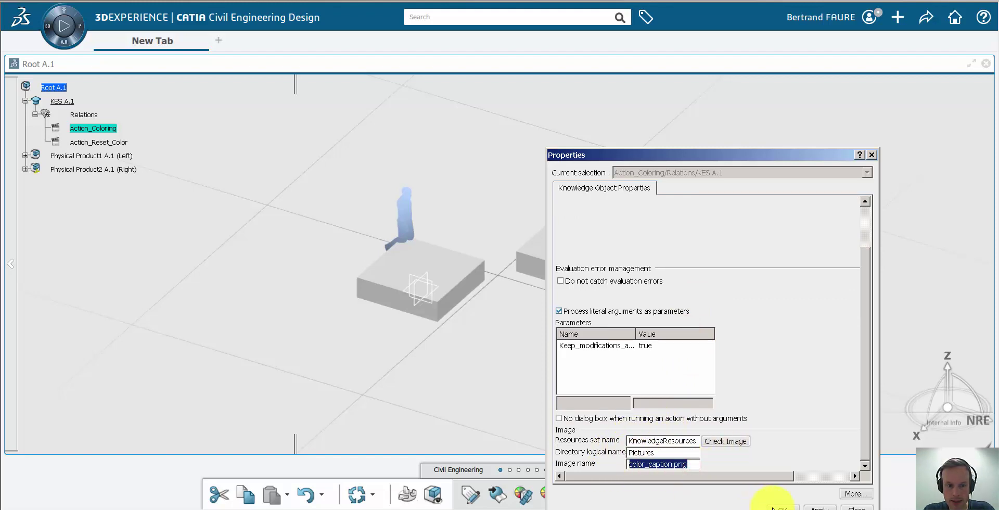
left_click(729, 446)
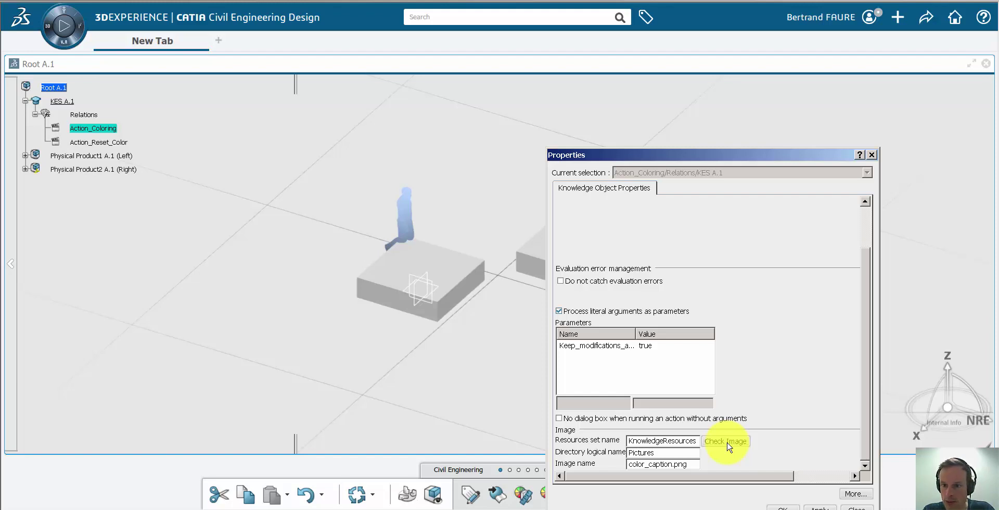
left_click(727, 441)
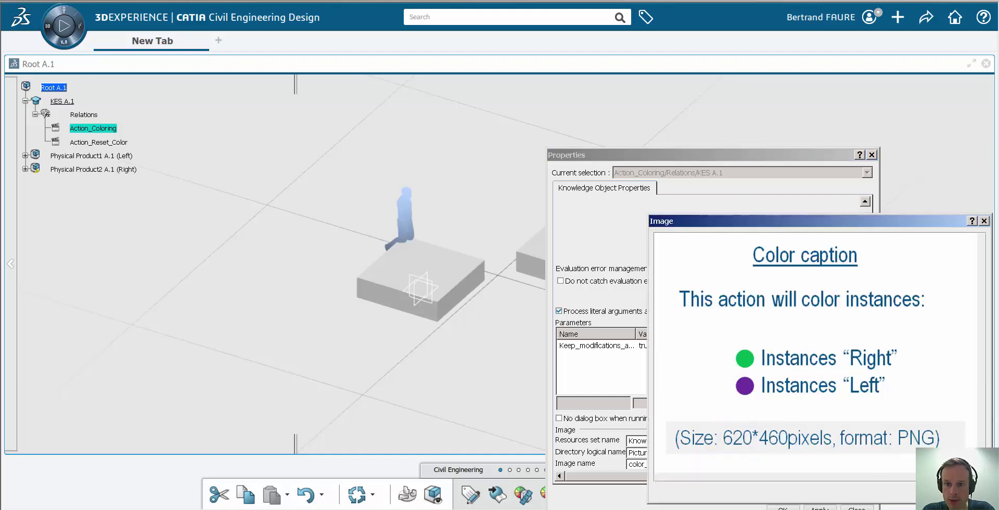
Accept the Action_Coloring properties and save the Root A.1 model.
left_click(783, 507)
left_click(783, 507)
left_click(777, 285)
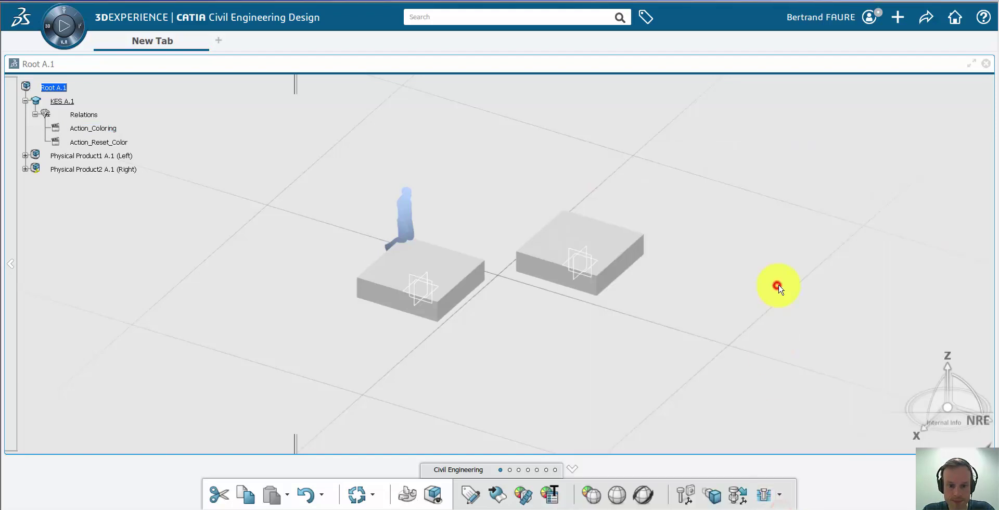
left_click(897, 18)
left_click(887, 40)
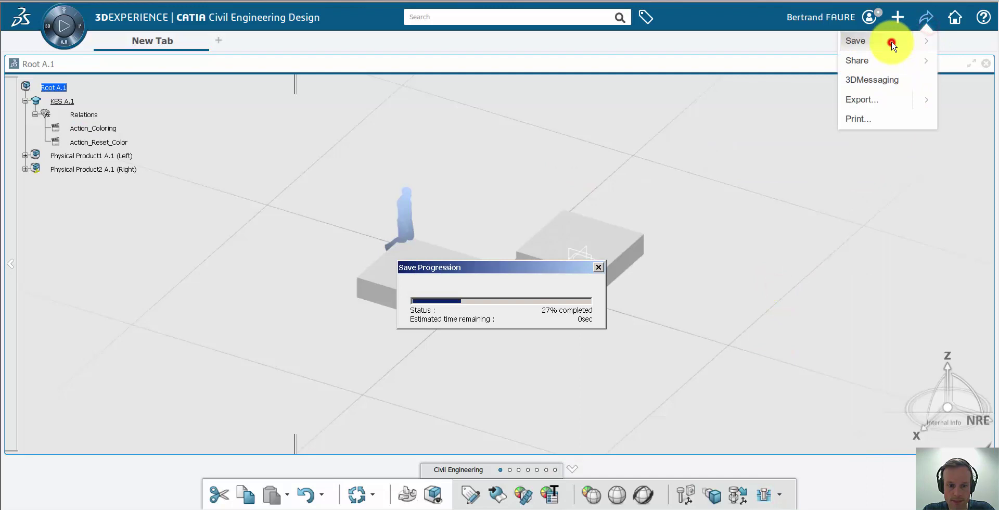
Open the command customization and display the commands in the Project Resource category, going through All Commands to load the list.
left_click(784, 214)
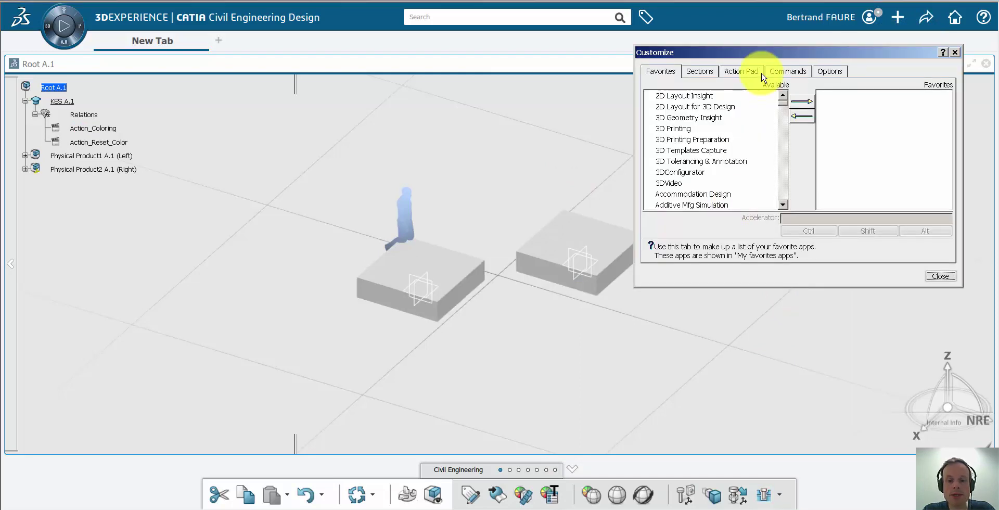
left_click(789, 71)
left_click_drag(752, 109, 746, 160)
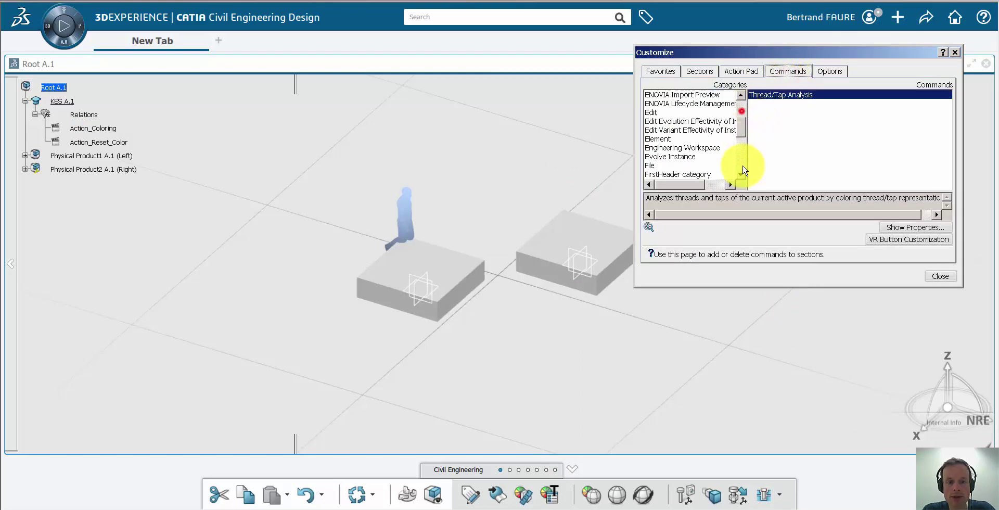
left_click(677, 175)
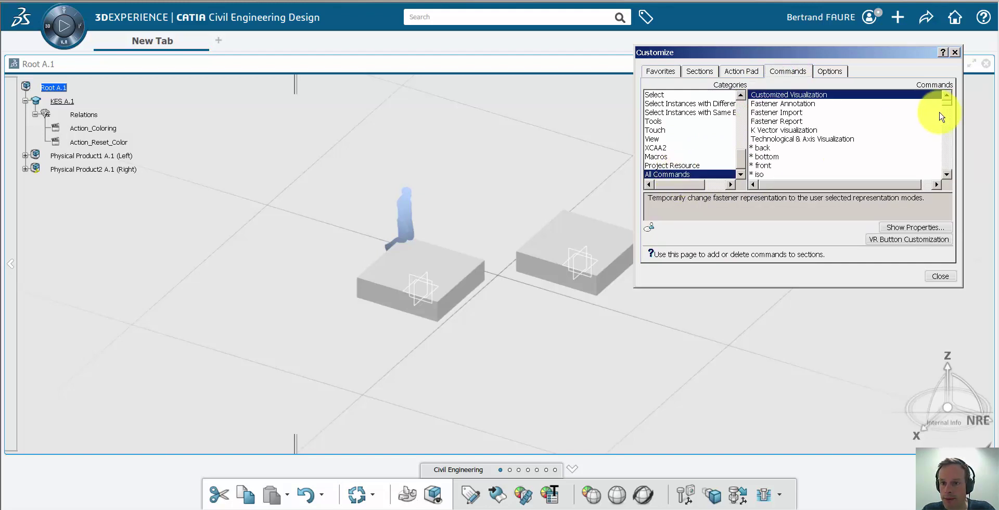
scroll(946, 107, "up", 10)
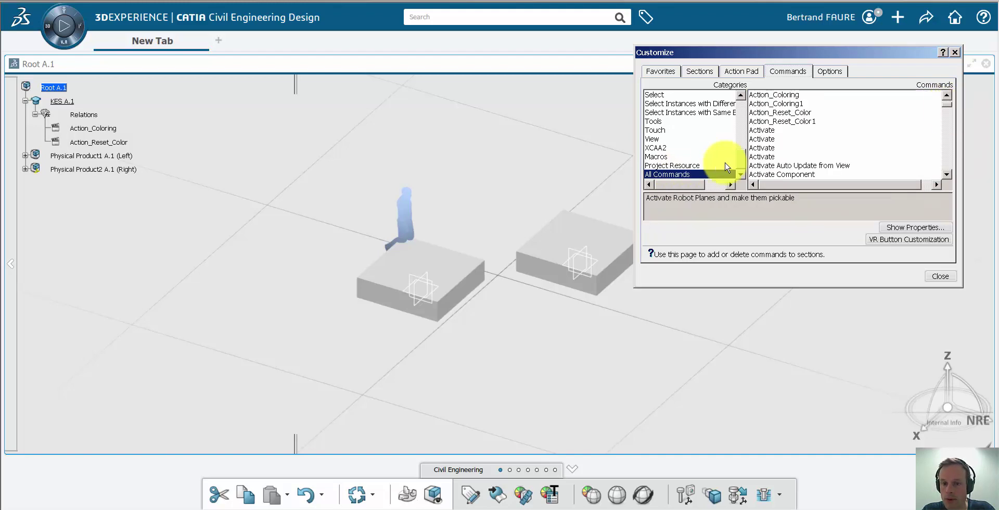
left_click(702, 166)
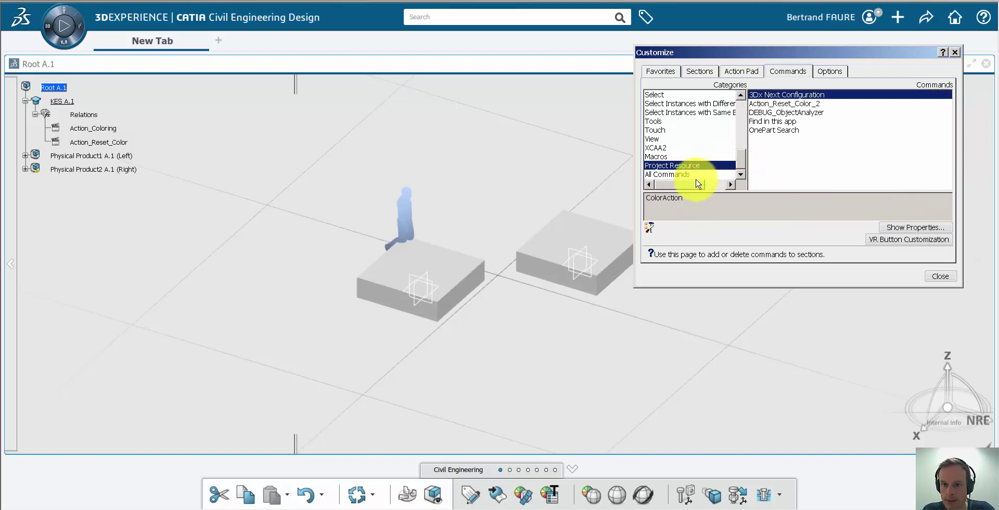
left_click(696, 175)
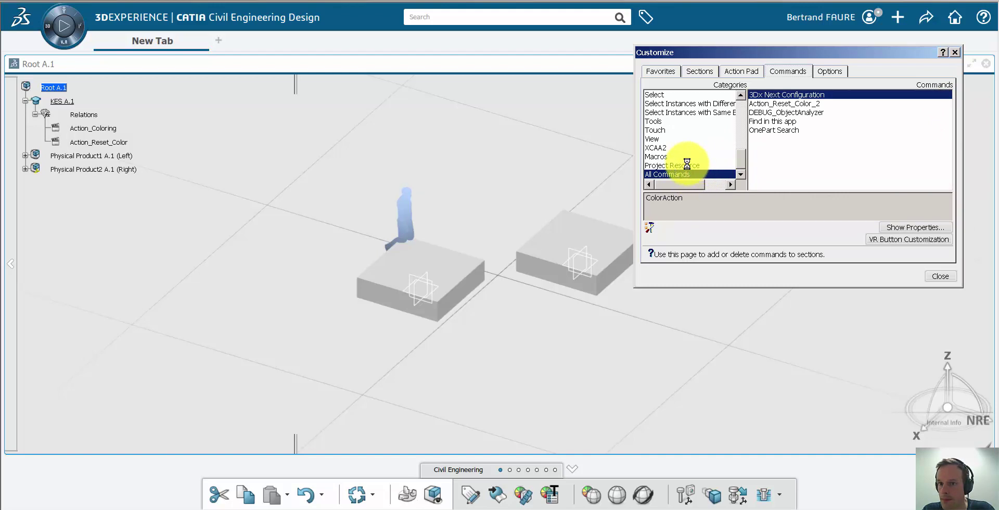
left_click(685, 165)
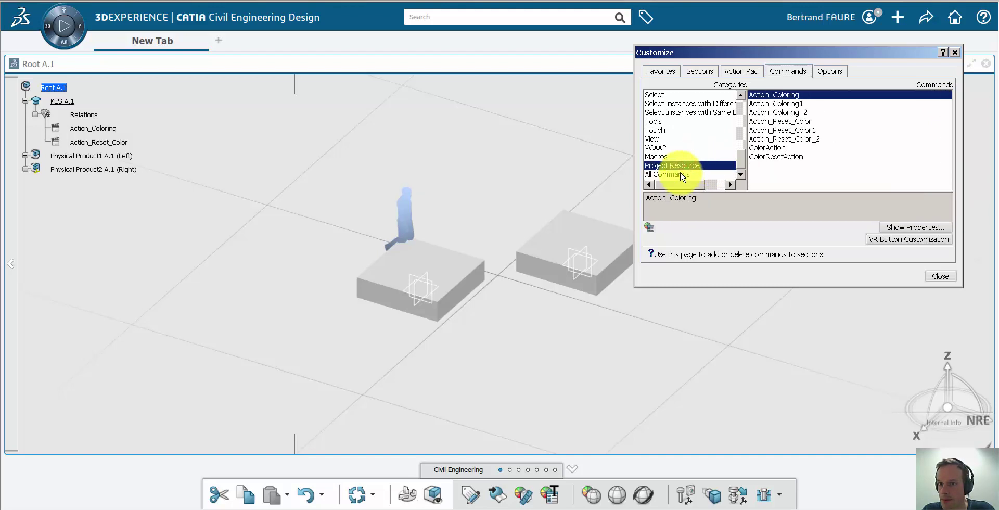
Show the properties of the Action_Coloring_2 command and assign it the colored sphere-and-list icon.
left_click(796, 113)
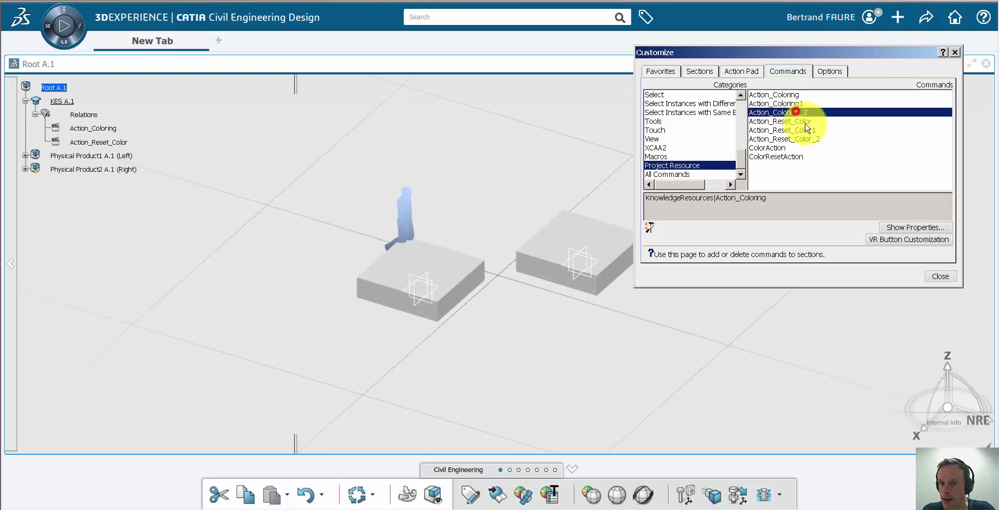
left_click(902, 229)
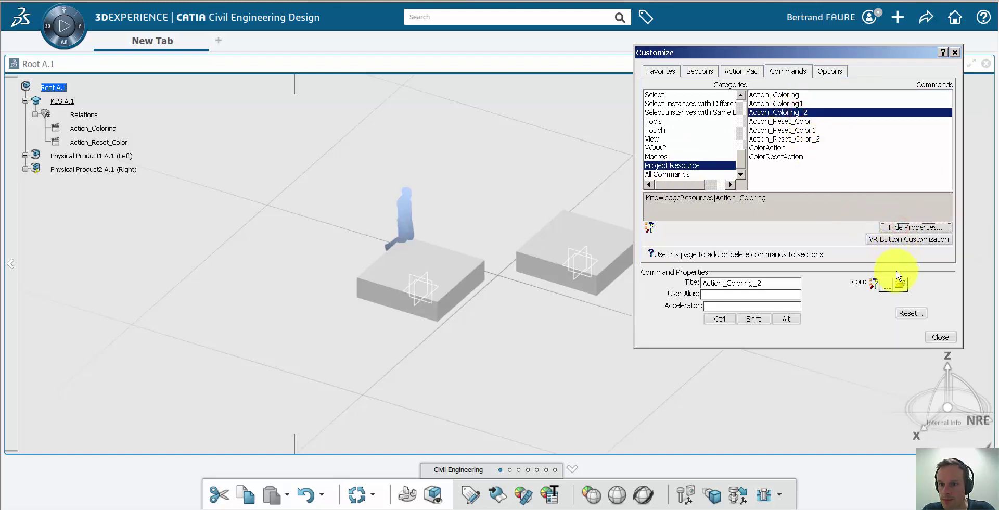
left_click(886, 286)
left_click(877, 401)
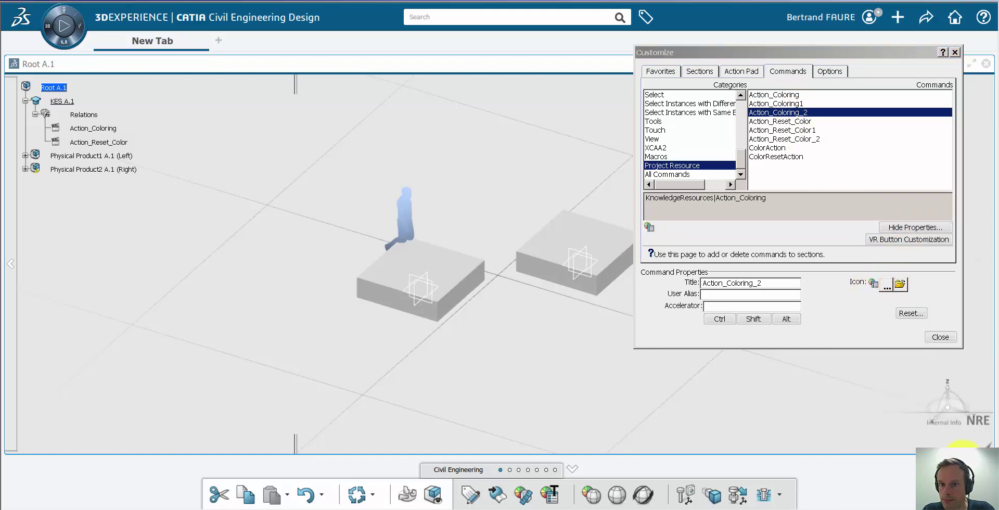
Assign a blue cube icon from the Icons Browser to the Action_Reset_Color_2 command.
left_click(814, 139)
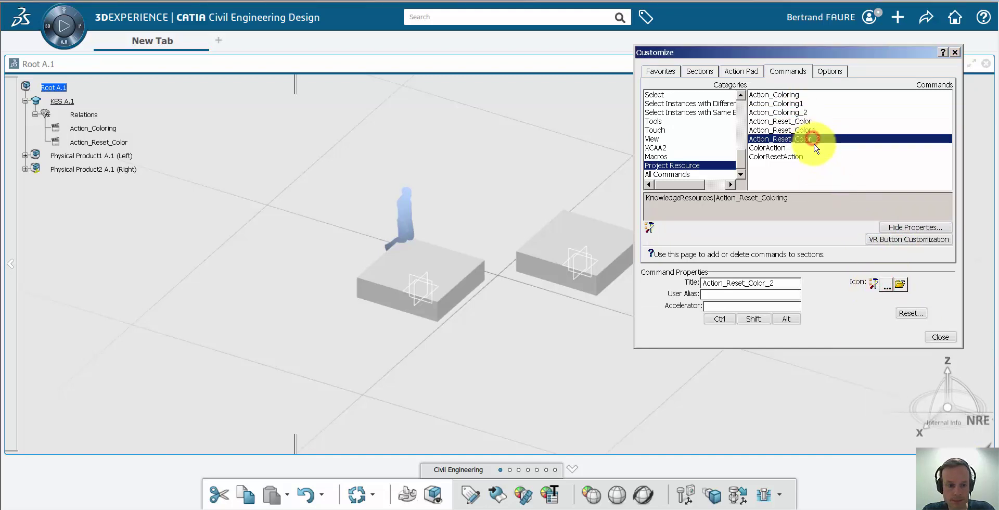
left_click(885, 285)
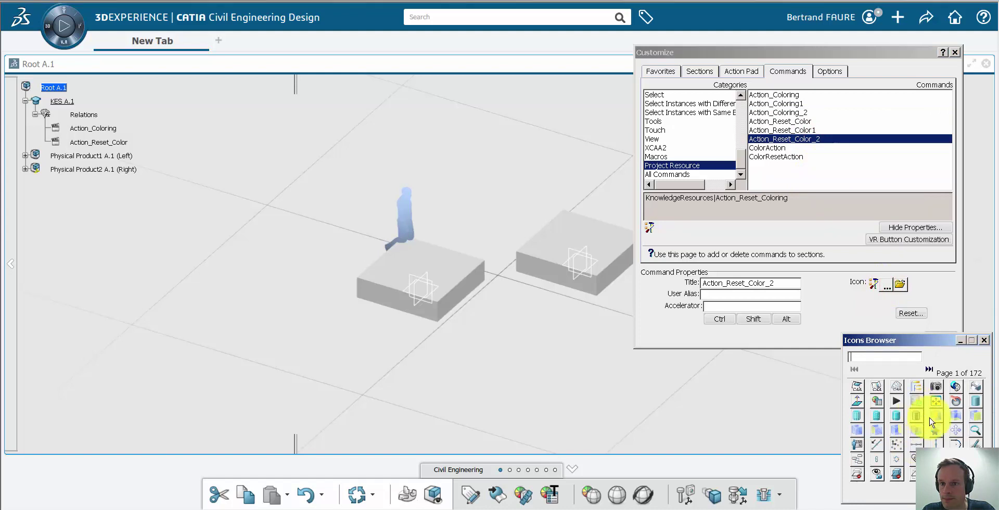
left_click(959, 415)
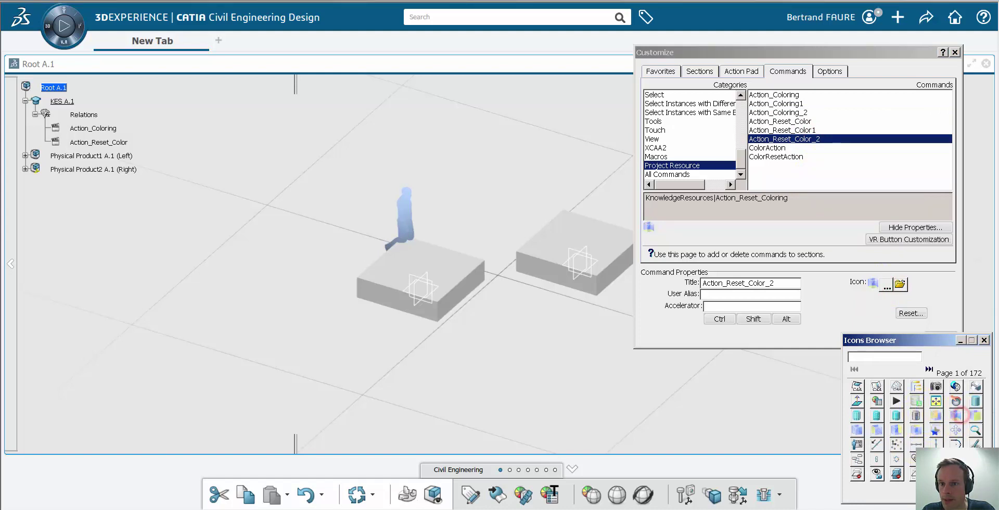
double_click(960, 415)
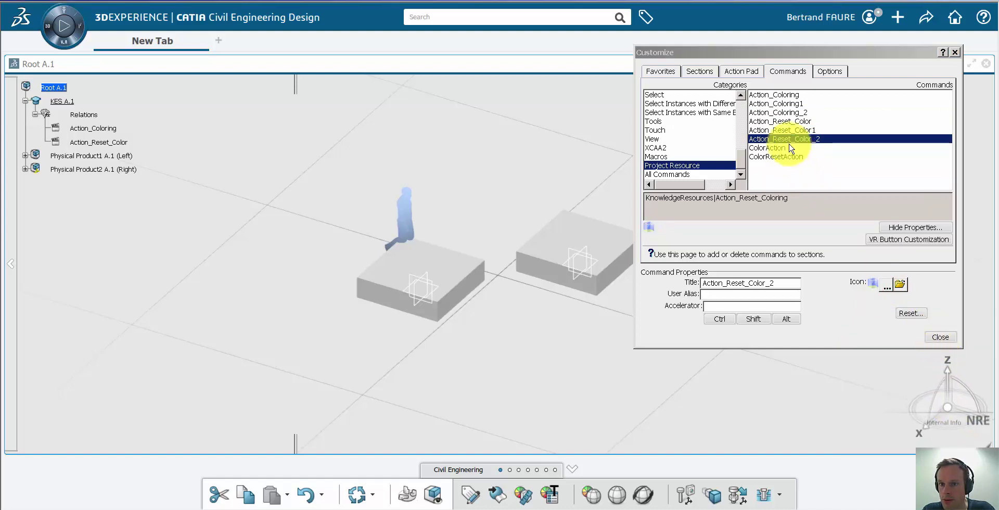
Add the Action_Coloring_2 and Action_Reset_Color_2 commands to the Civil Engineering section and close the customization.
left_click(699, 71)
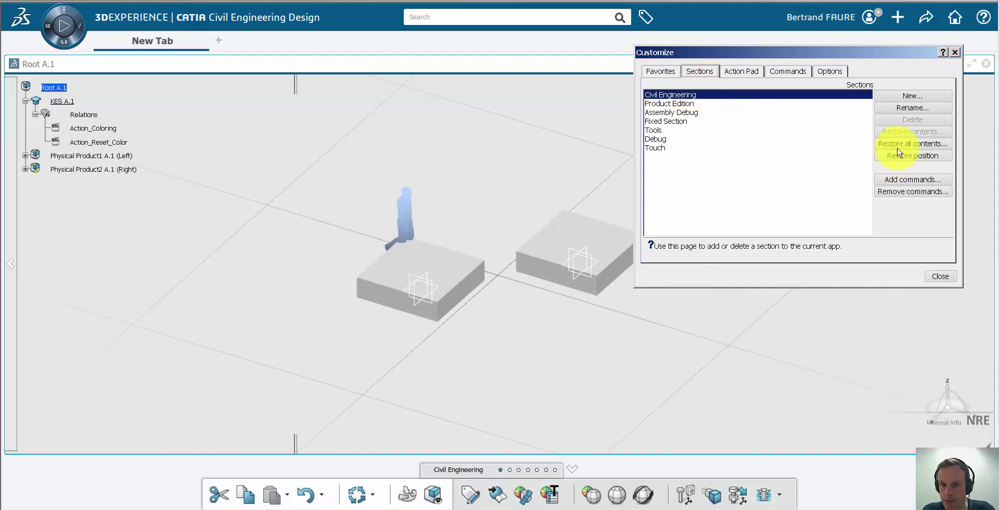
left_click(906, 180)
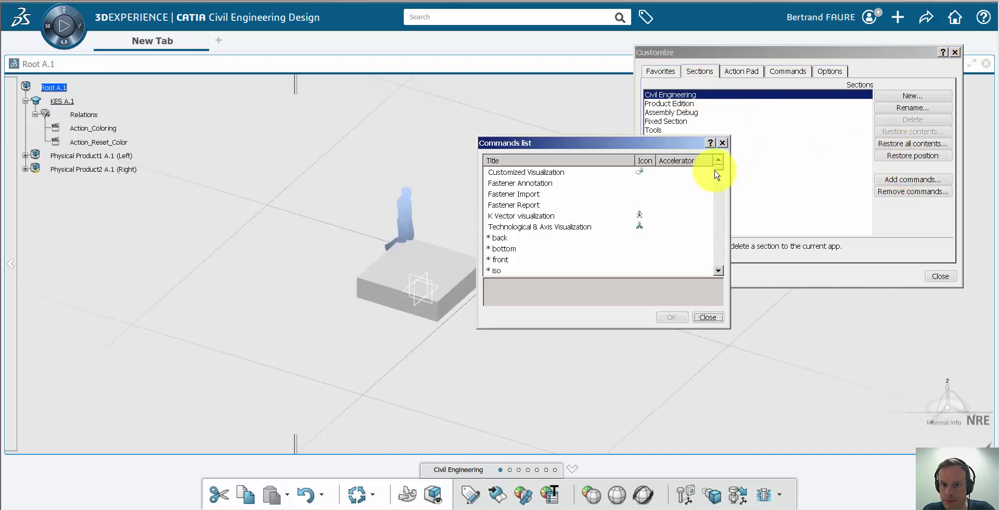
left_click(613, 228)
scroll(613, 230, "down", 5)
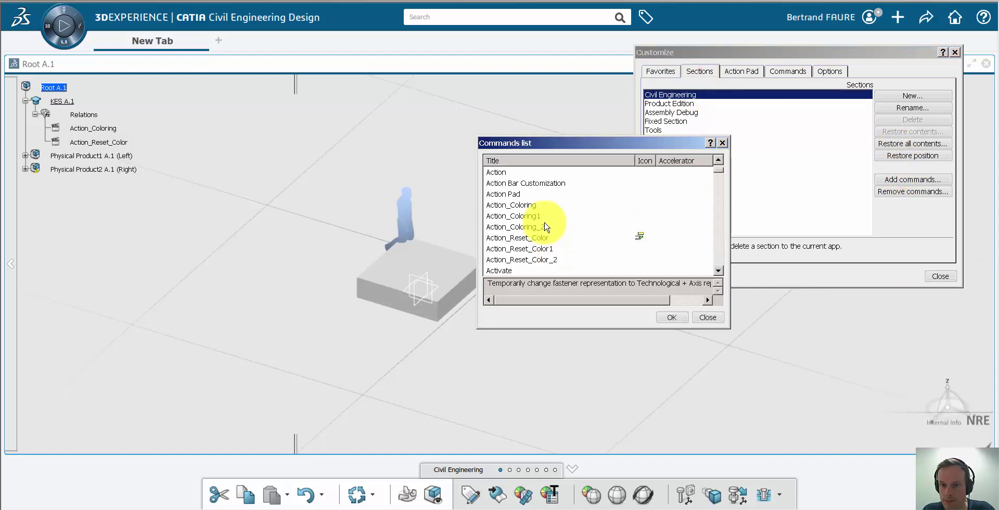
left_click(542, 226)
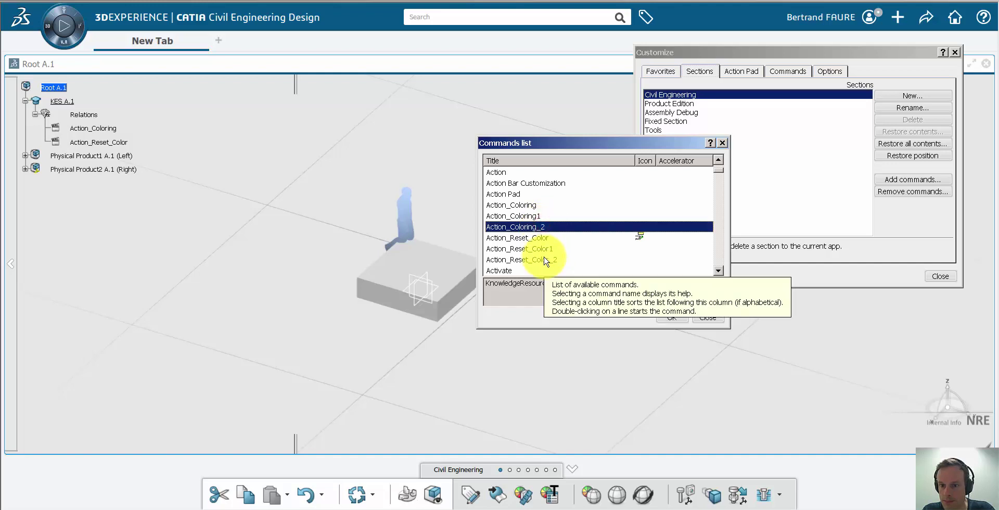
left_click(545, 259, "ctrl")
left_click(672, 317)
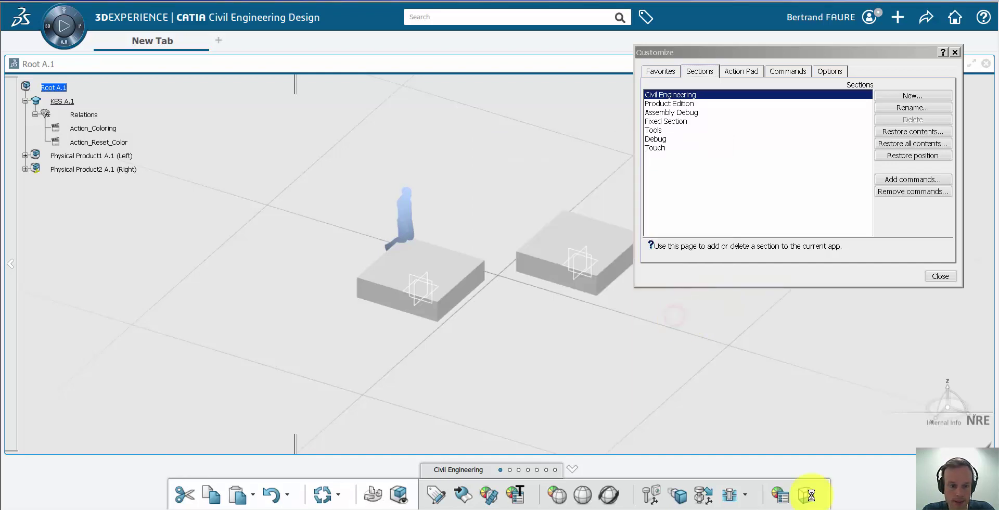
left_click(935, 277)
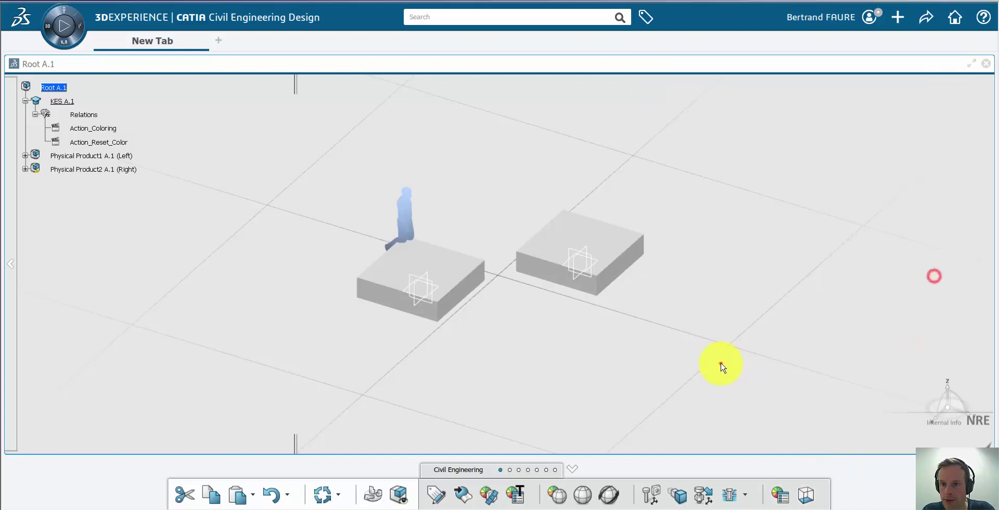
Run the new coloring command after viewing its parameters and color caption, and reset the instance colors with the new reset command.
left_click(720, 363)
left_click(779, 493)
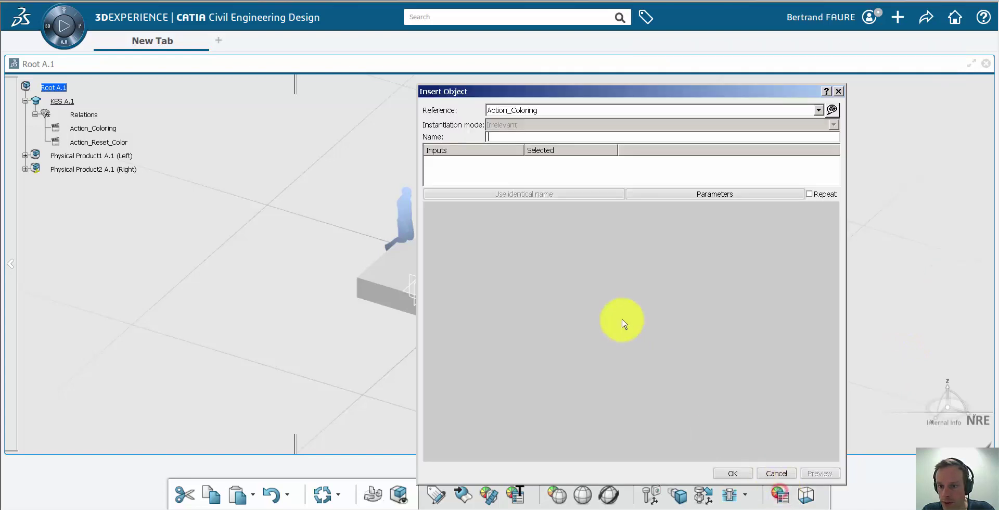
left_click(709, 194)
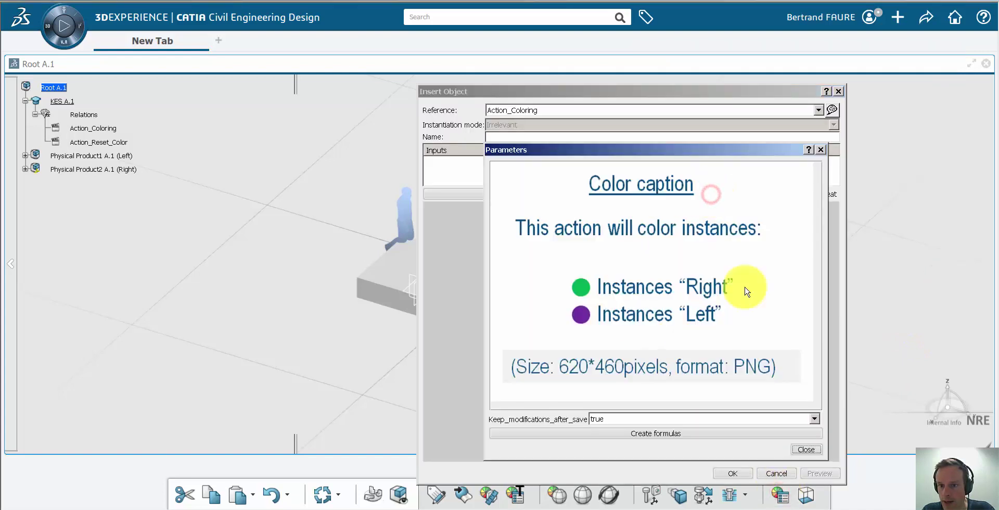
left_click(806, 449)
left_click(733, 473)
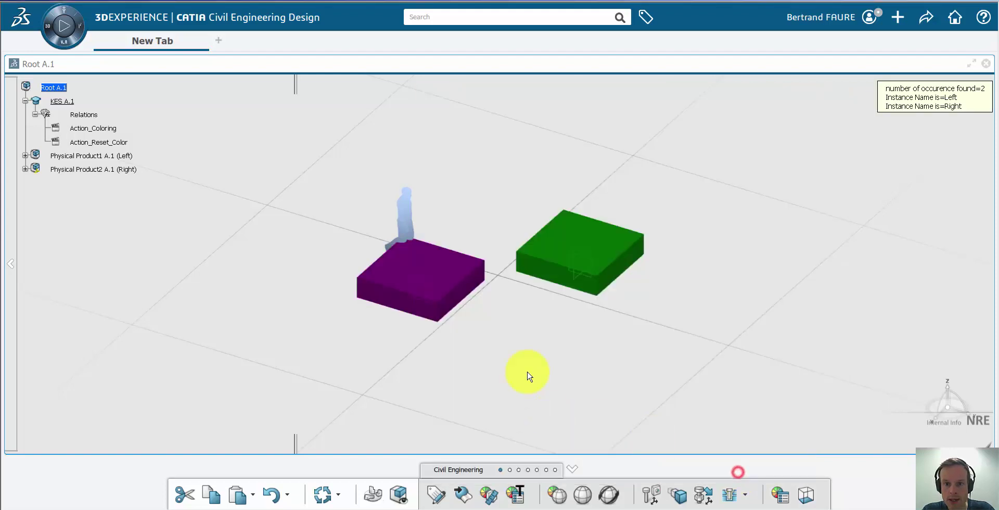
left_click(496, 319)
left_click(806, 494)
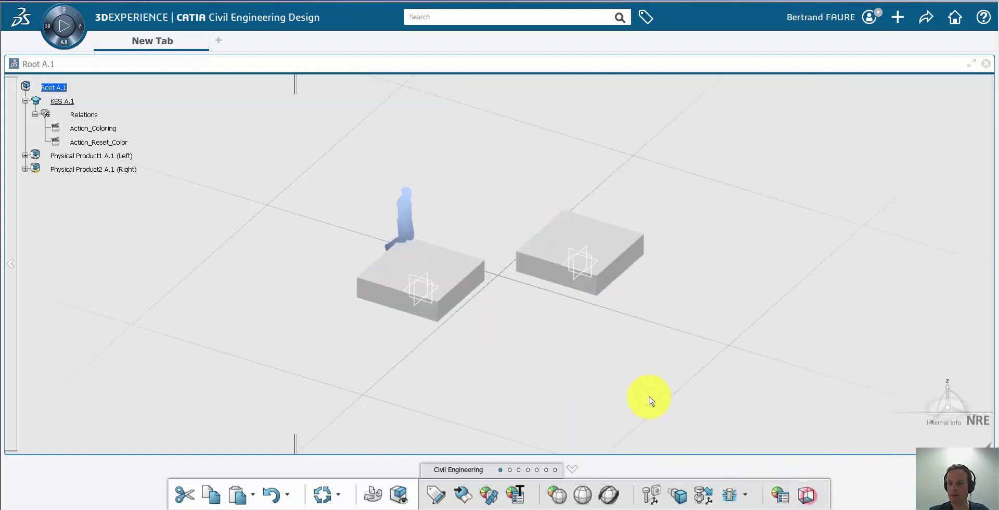